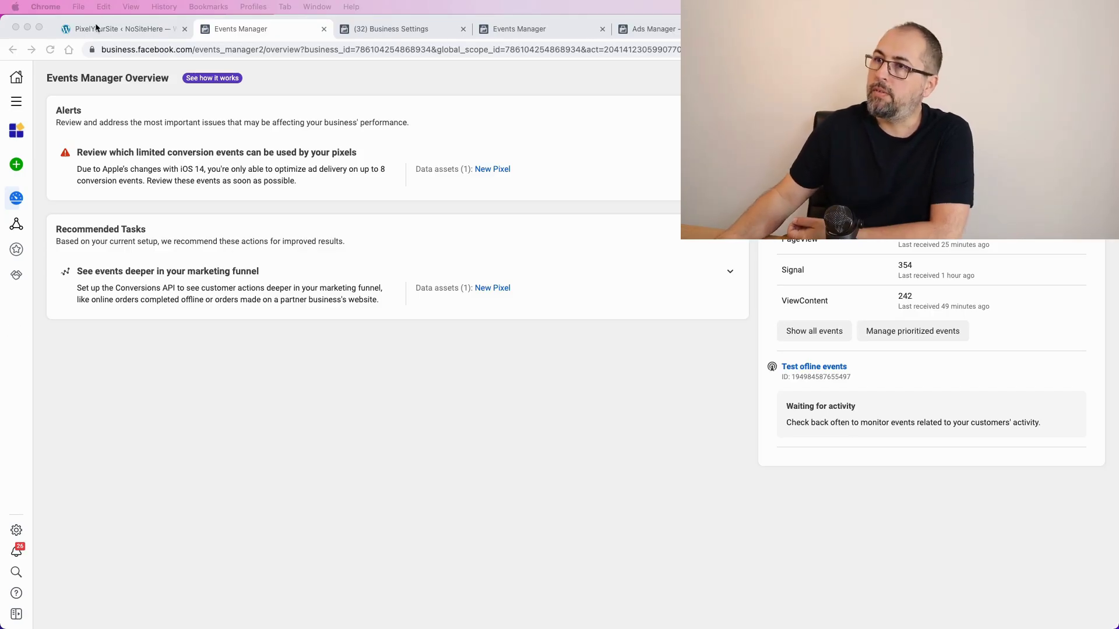
pyautogui.click(99, 32)
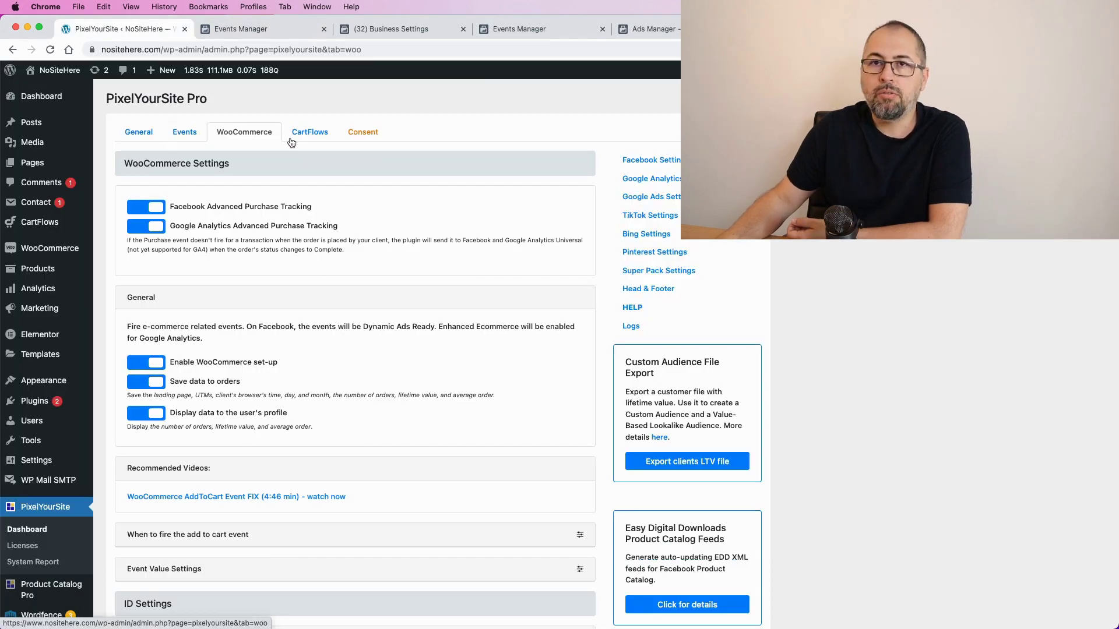
pyautogui.scroll(-15, 442, 336)
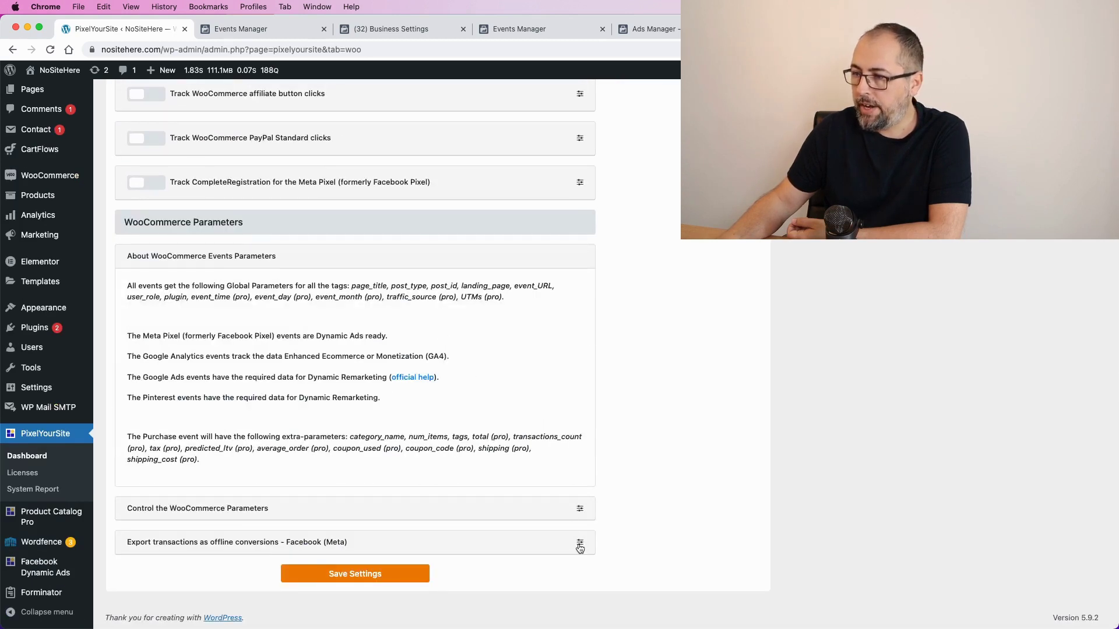
pyautogui.click(580, 546)
pyautogui.scroll(-3, 400, 472)
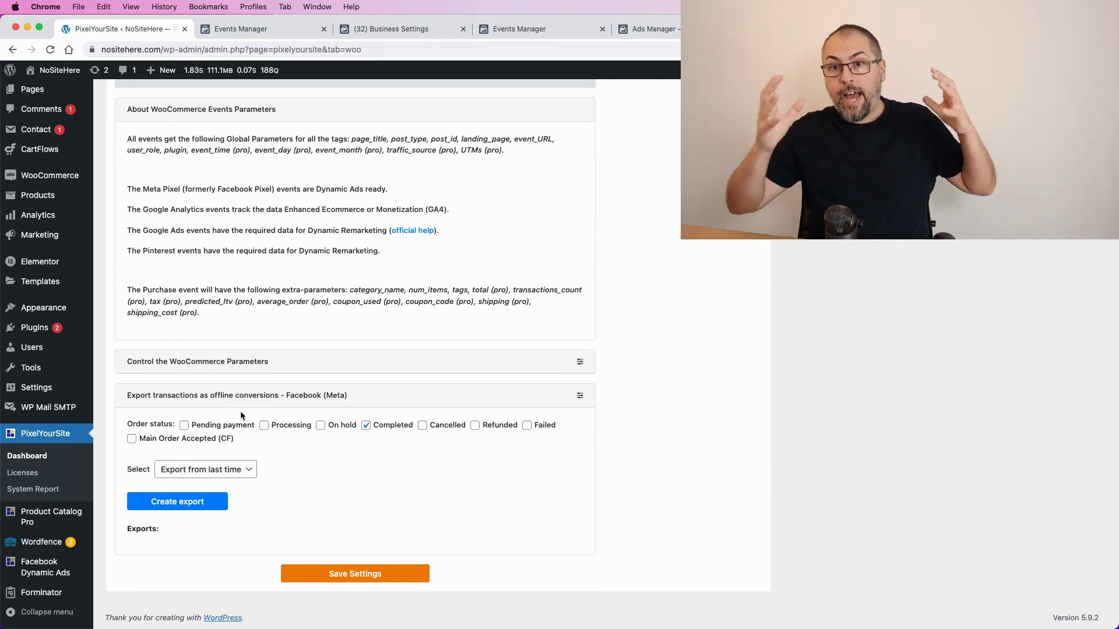
pyautogui.click(254, 29)
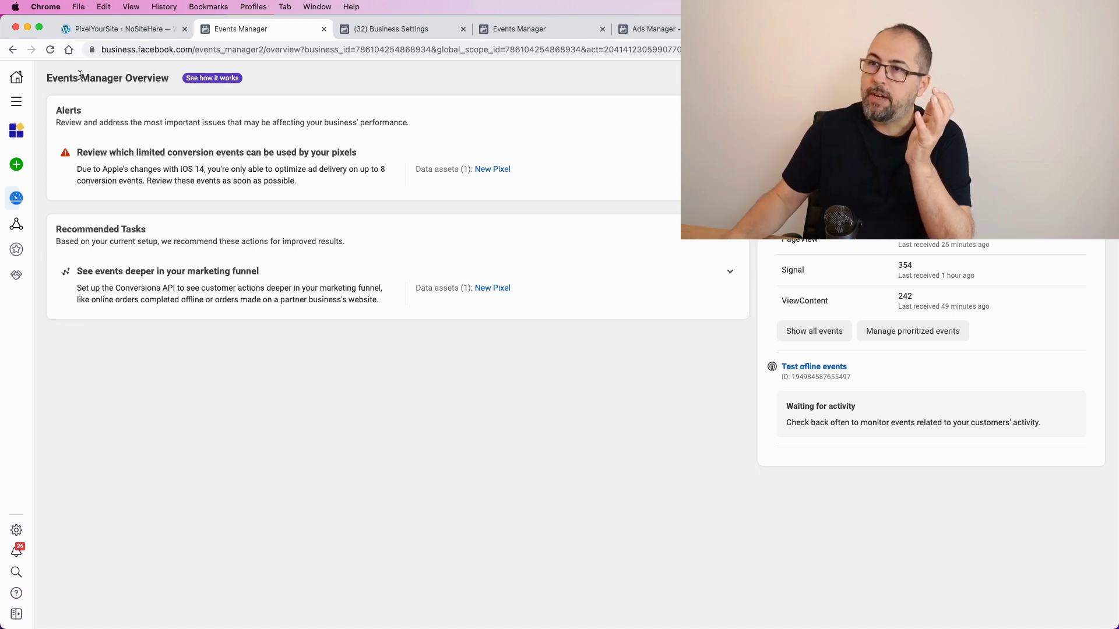
pyautogui.click(392, 30)
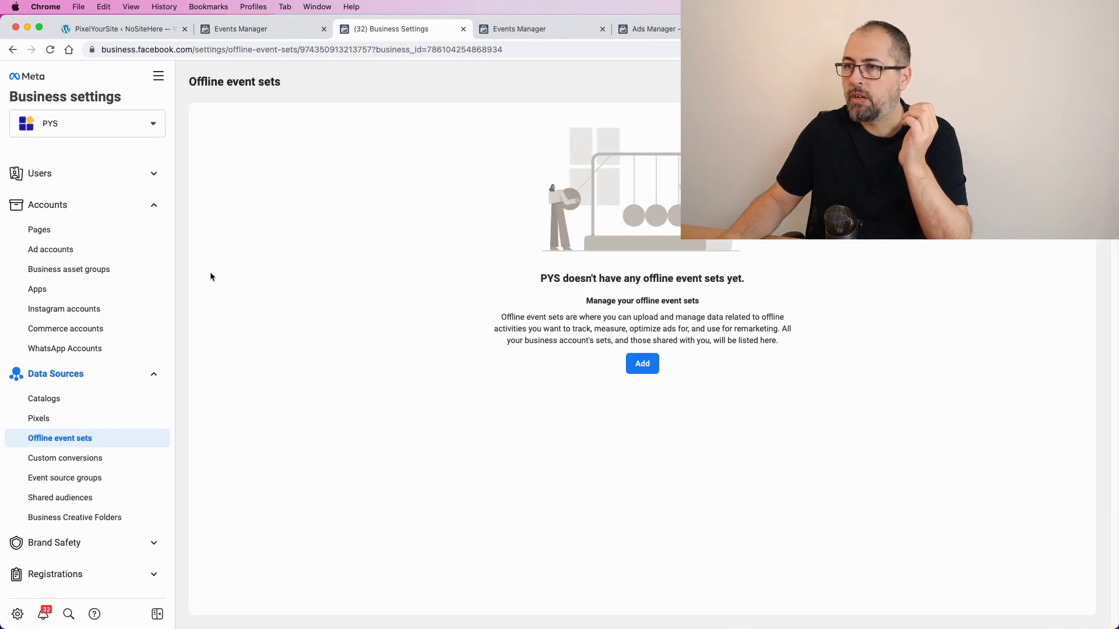
pyautogui.scroll(-3, 165, 282)
pyautogui.scroll(2, 165, 283)
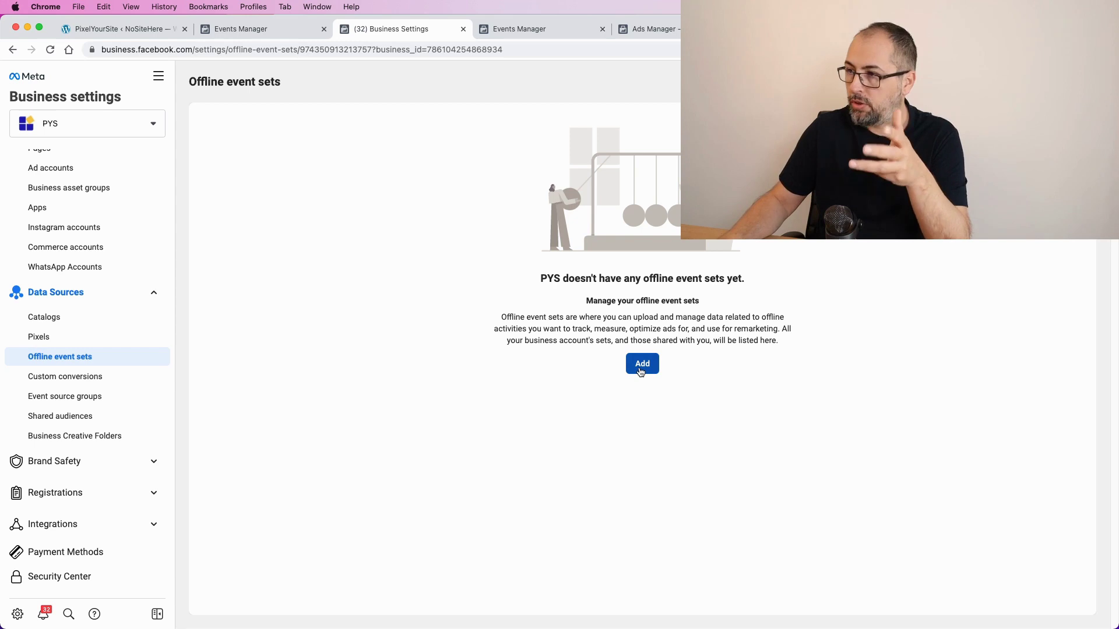
pyautogui.click(253, 32)
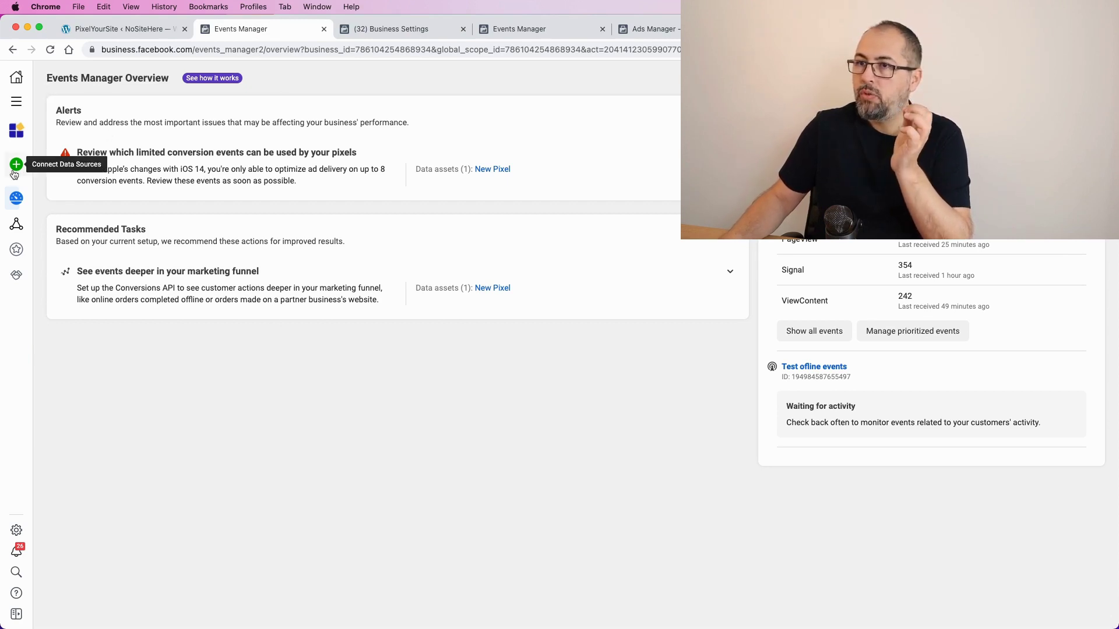
# Step: Open Data sources from the left sidebar, showing Test Pixel 2's overview
pyautogui.moveTo(17, 188)
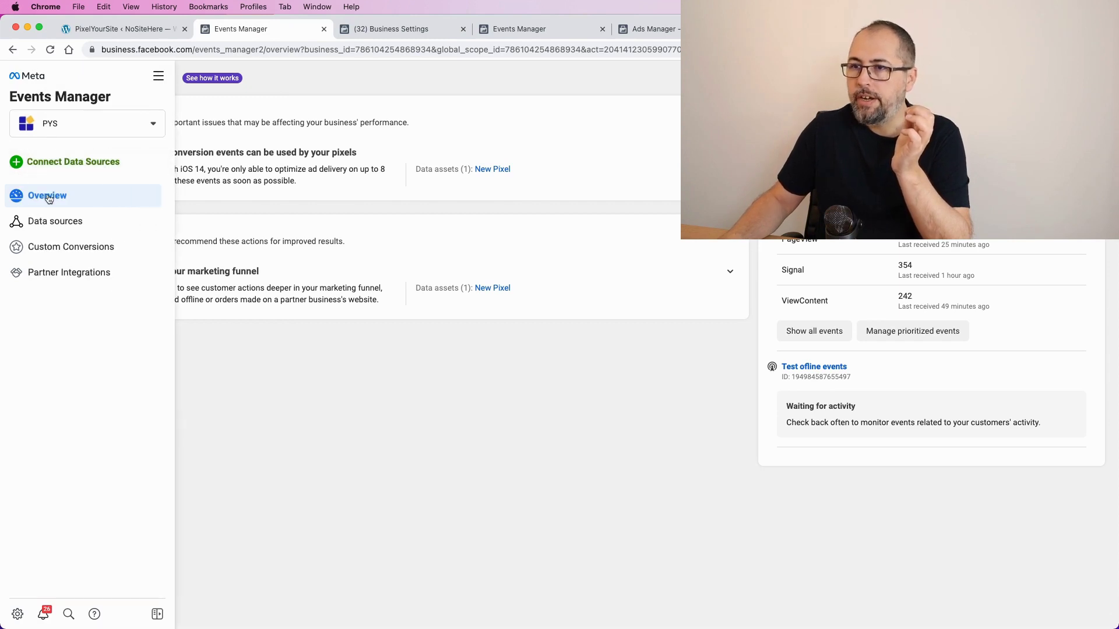
pyautogui.click(51, 223)
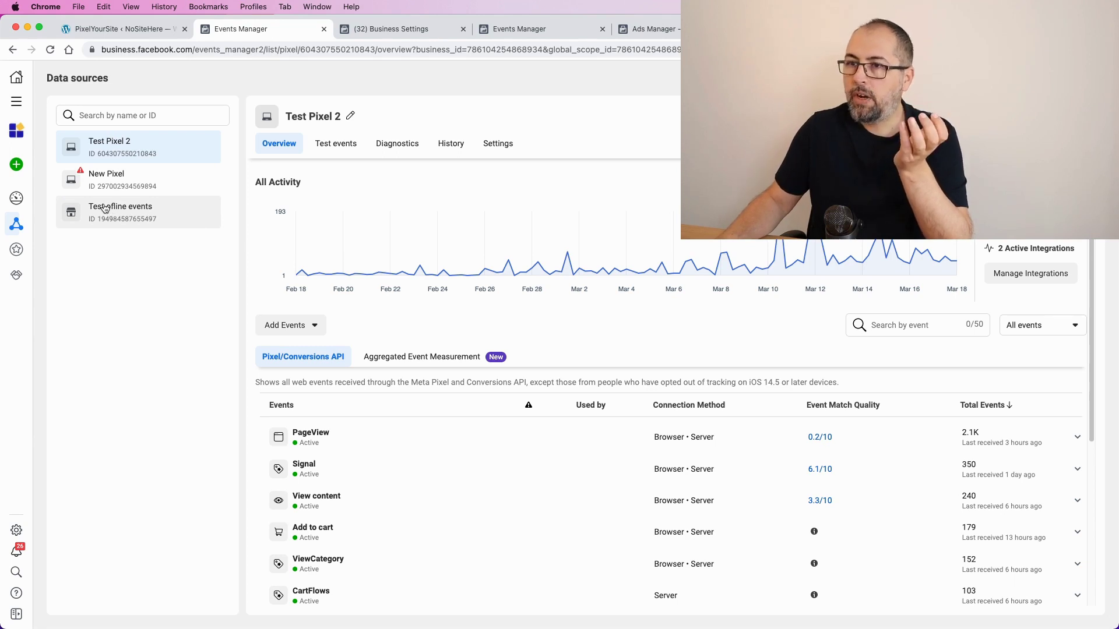
pyautogui.moveTo(17, 165)
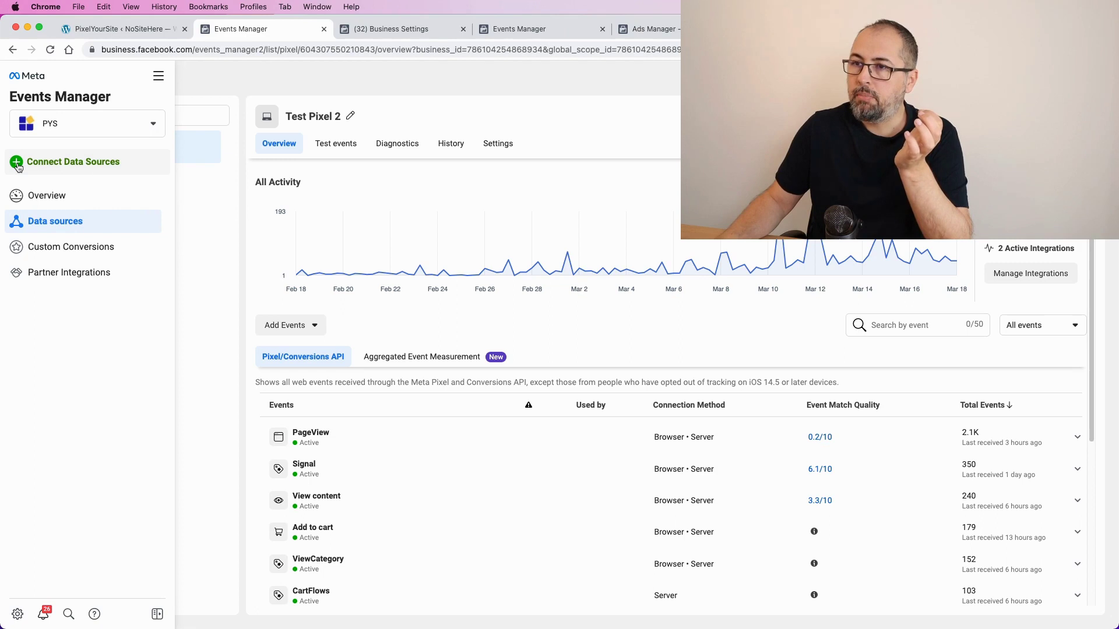
# Step: Connect a new Offline data source and create the event set 'NOSITEHERE OFFLINE CONVERSIONS'
pyautogui.click(54, 163)
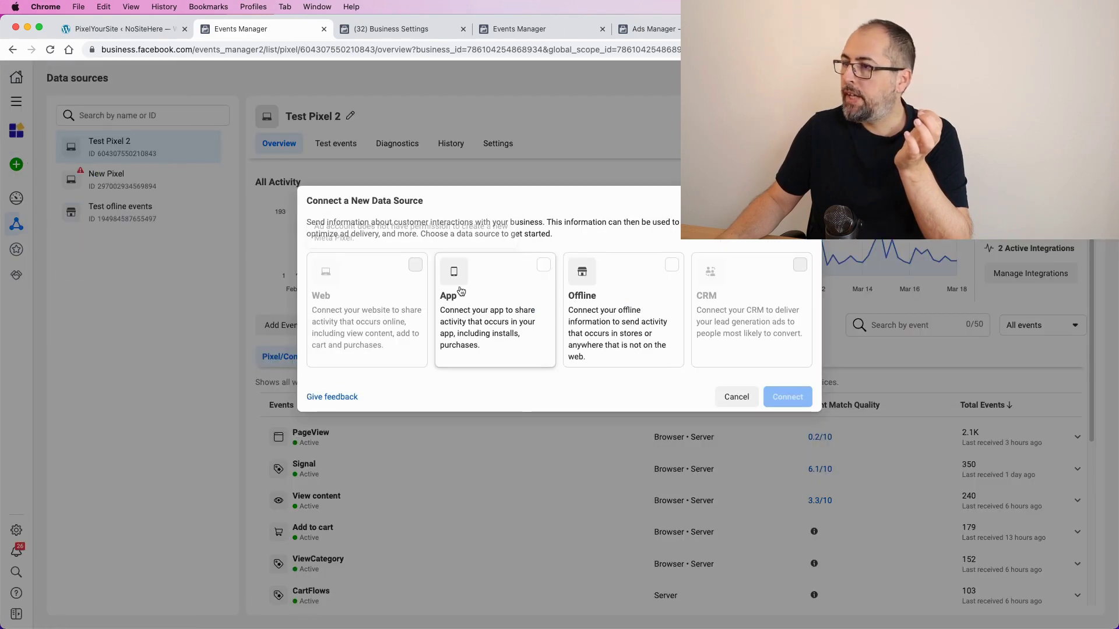
pyautogui.click(576, 283)
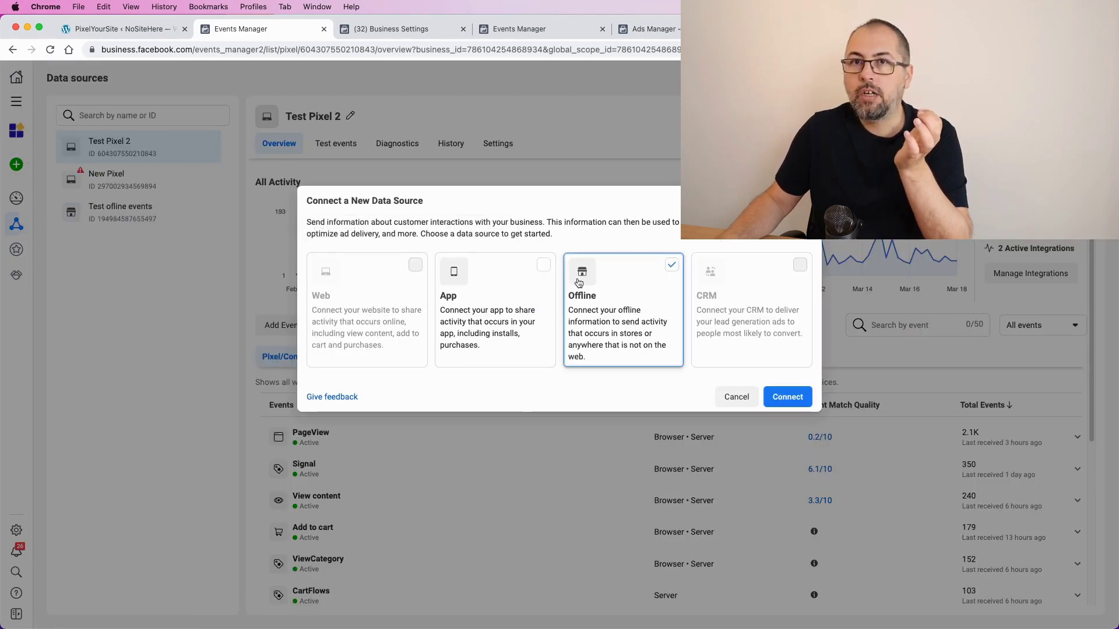
pyautogui.click(781, 402)
pyautogui.click(526, 393)
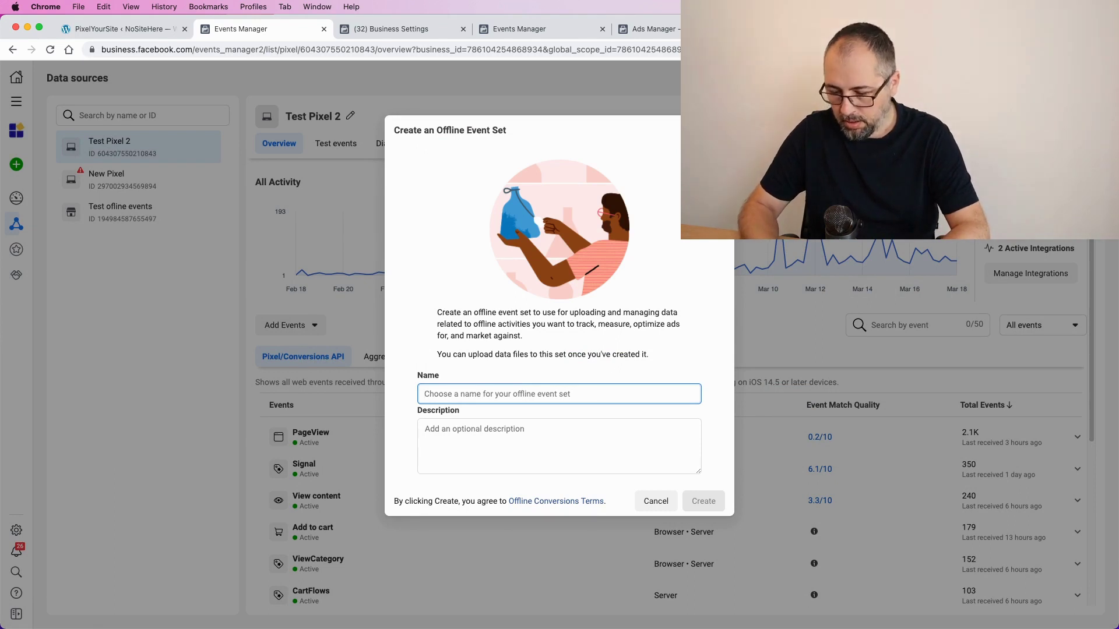
pyautogui.write('NO')
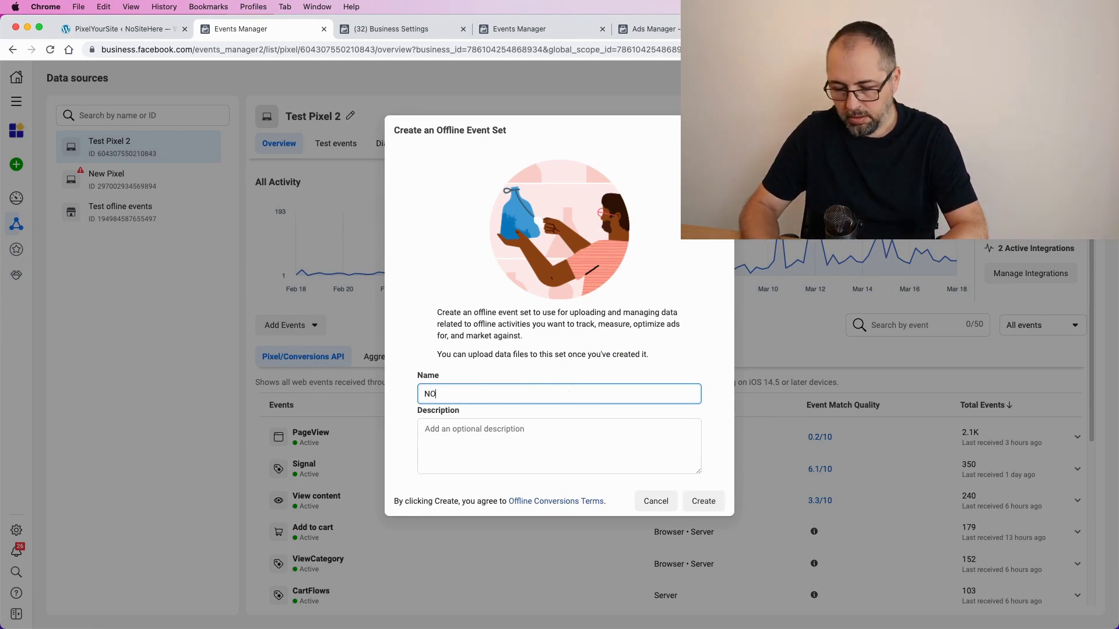
pyautogui.write('SITEH')
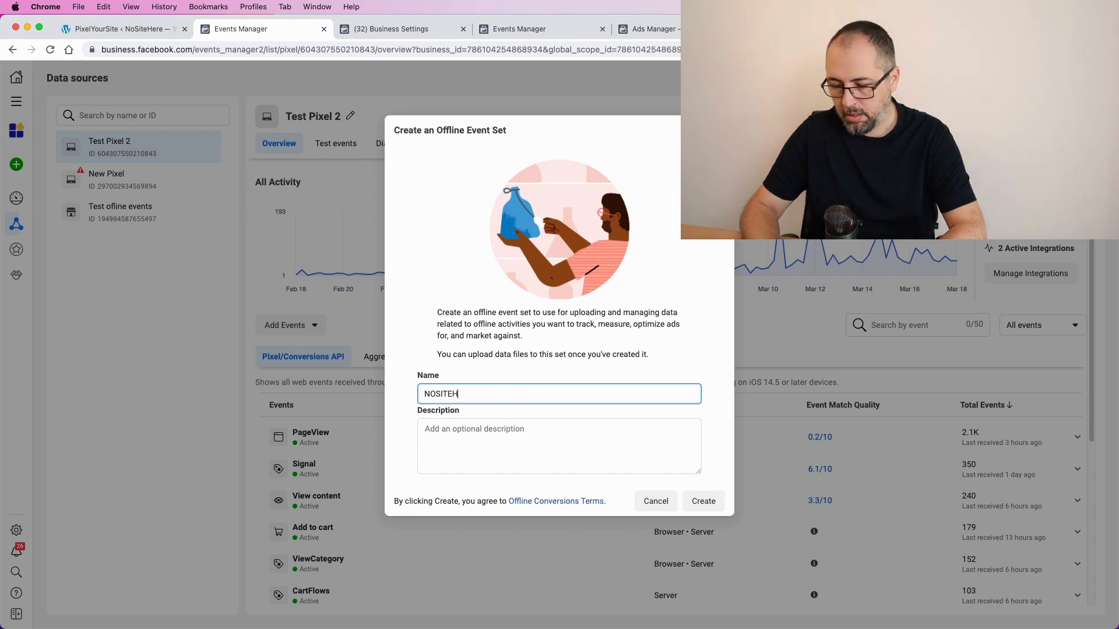
pyautogui.write('ERE O')
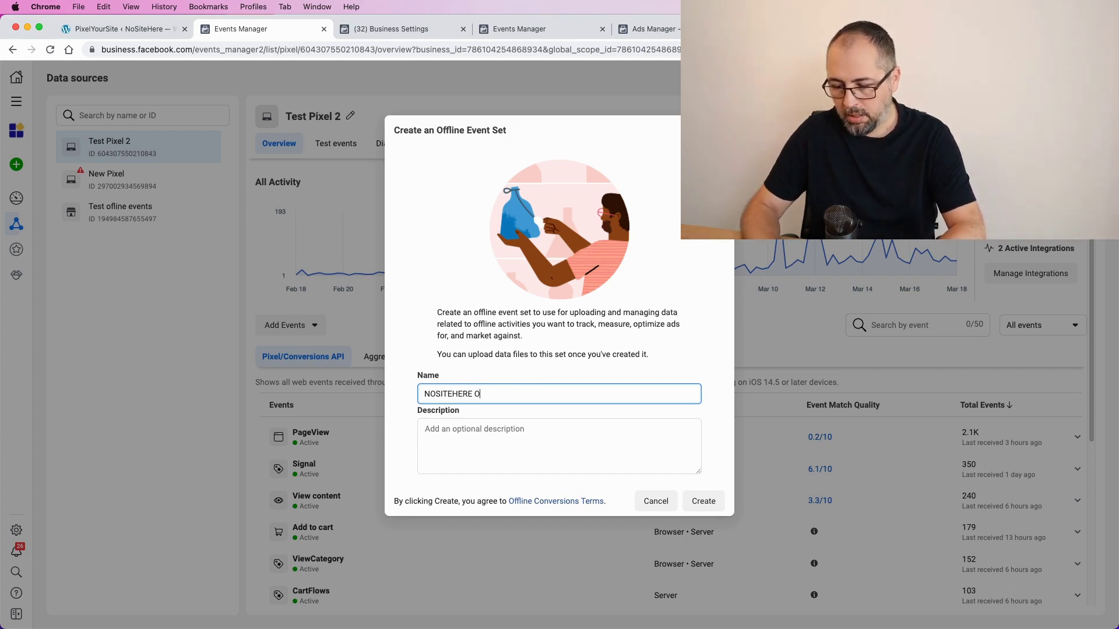
pyautogui.write('FFLINE CONVERSIONS')
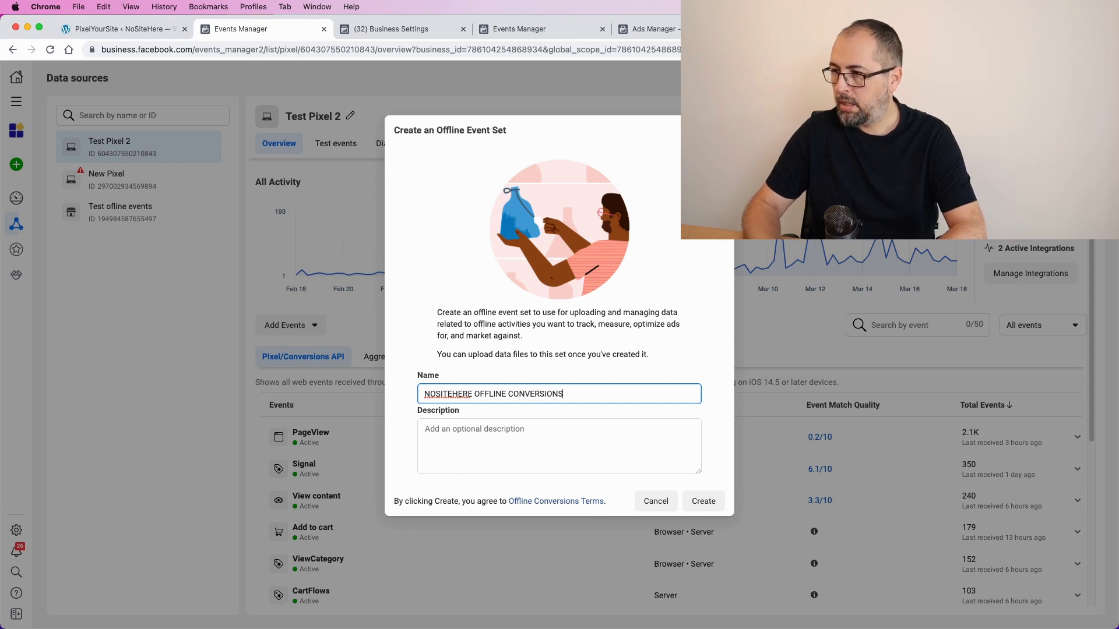
pyautogui.click(706, 501)
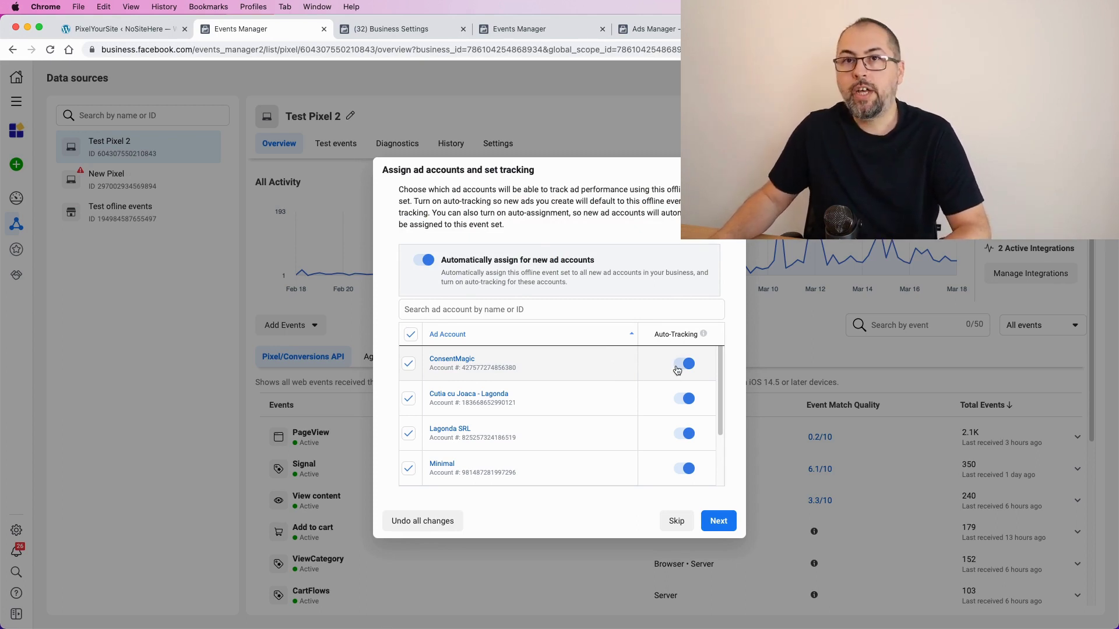
# Step: Assign the event set to the five ad accounts with auto-tracking turned off
pyautogui.click(677, 370)
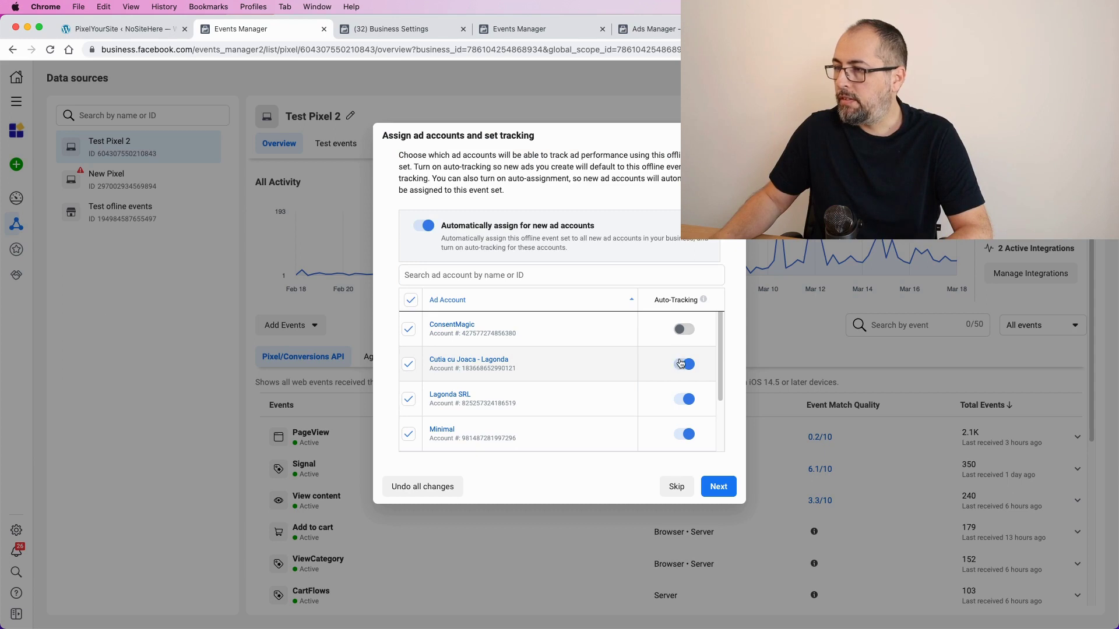
pyautogui.click(680, 364)
pyautogui.click(681, 398)
pyautogui.scroll(-2, 645, 385)
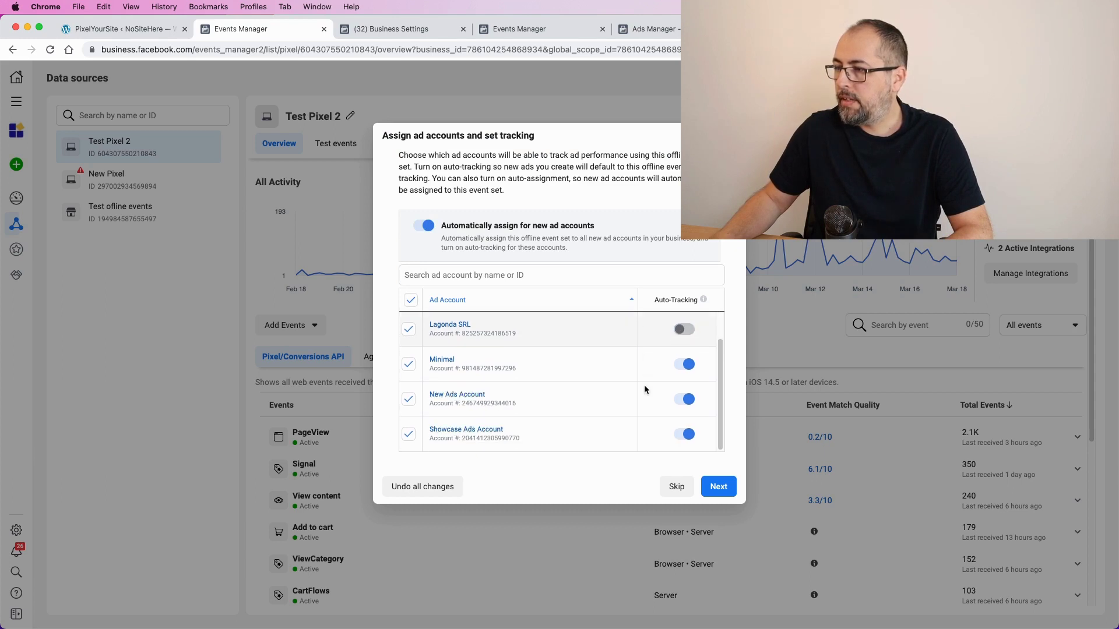
pyautogui.click(683, 364)
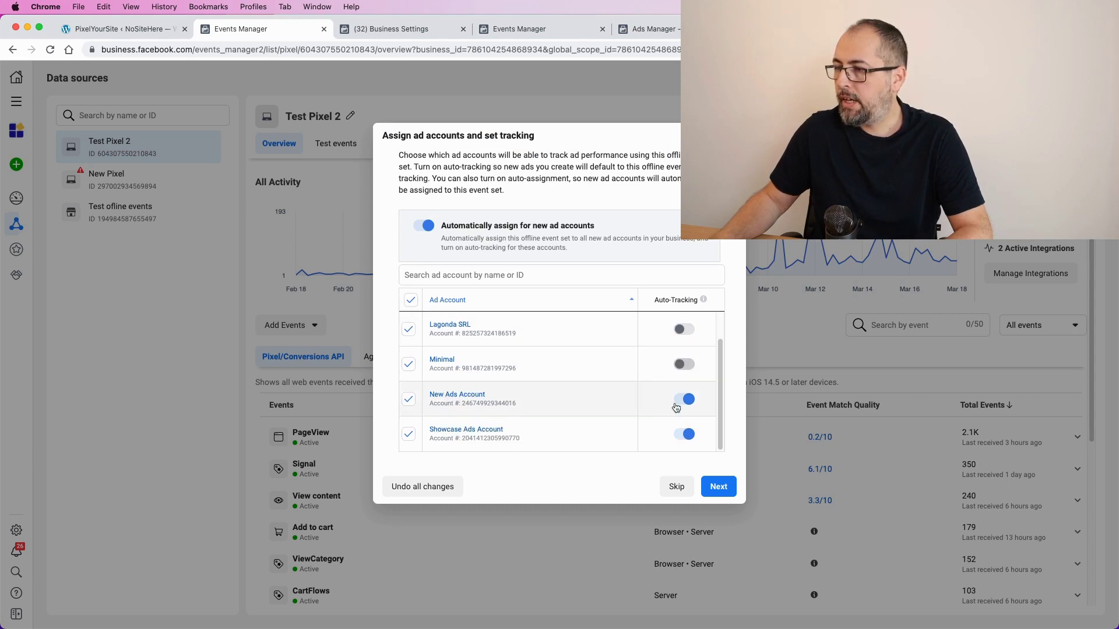
pyautogui.click(679, 401)
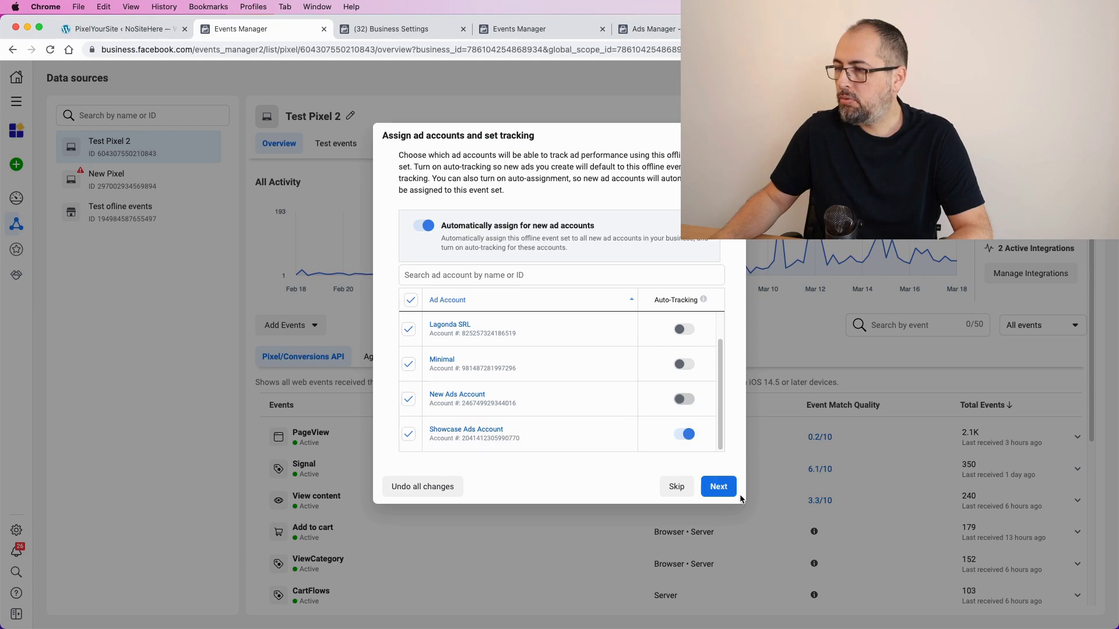
pyautogui.click(719, 485)
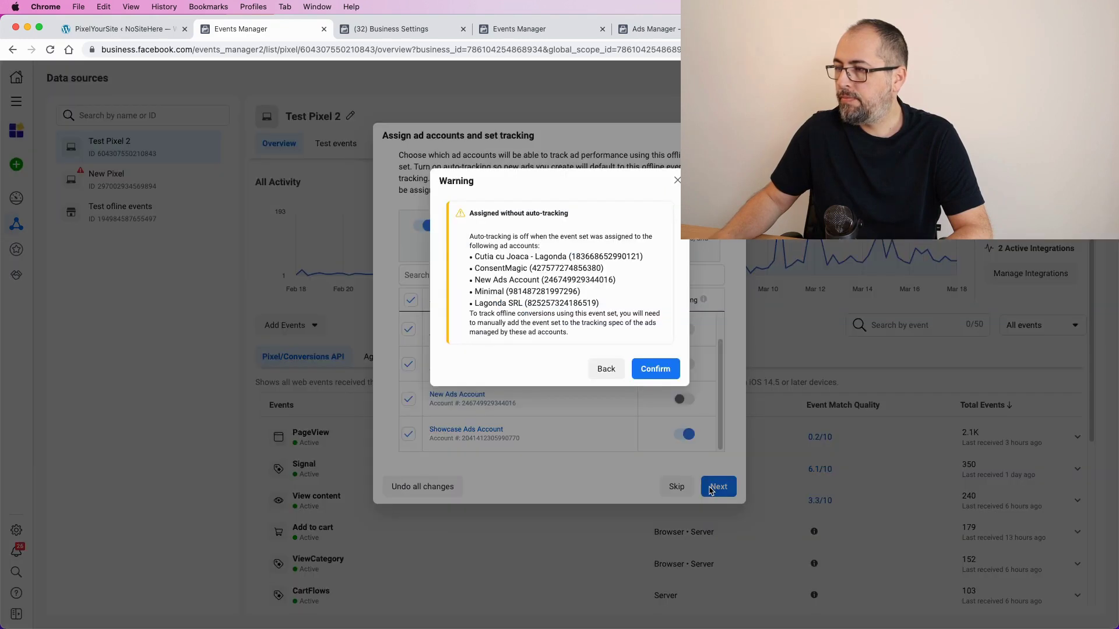
pyautogui.click(656, 373)
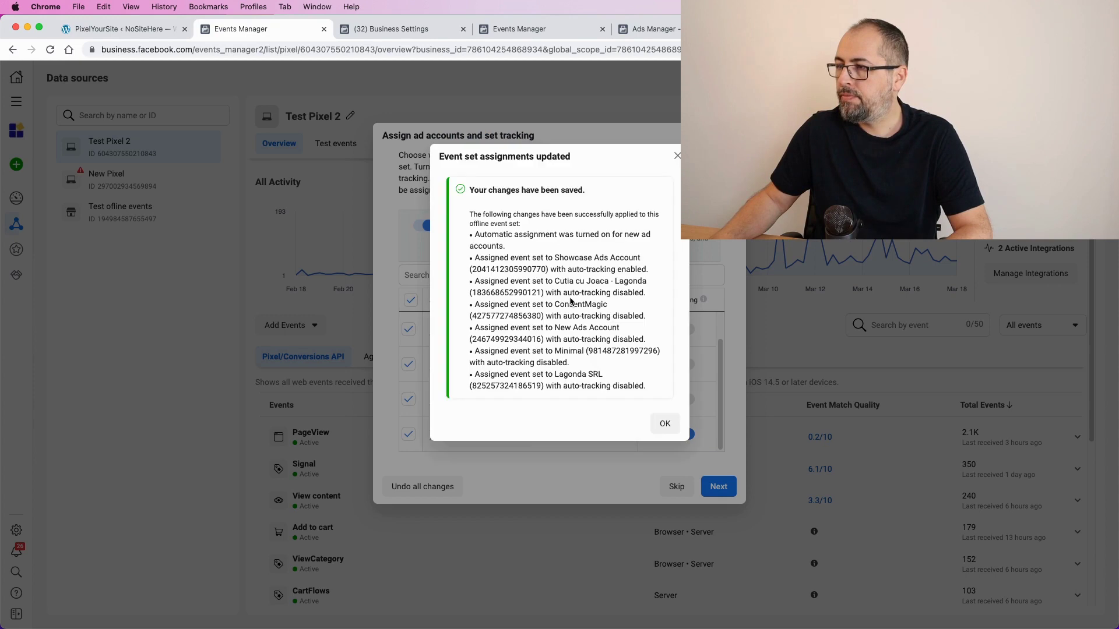
pyautogui.click(665, 424)
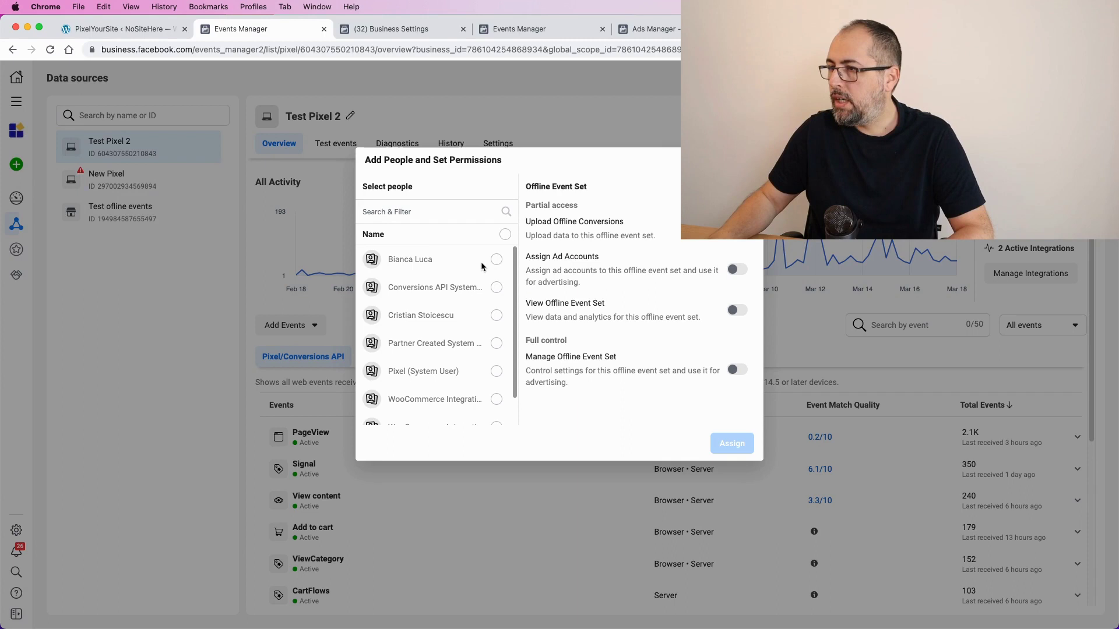
# Step: Give the selected team member Manage Offline Event Set permission
pyautogui.click(497, 315)
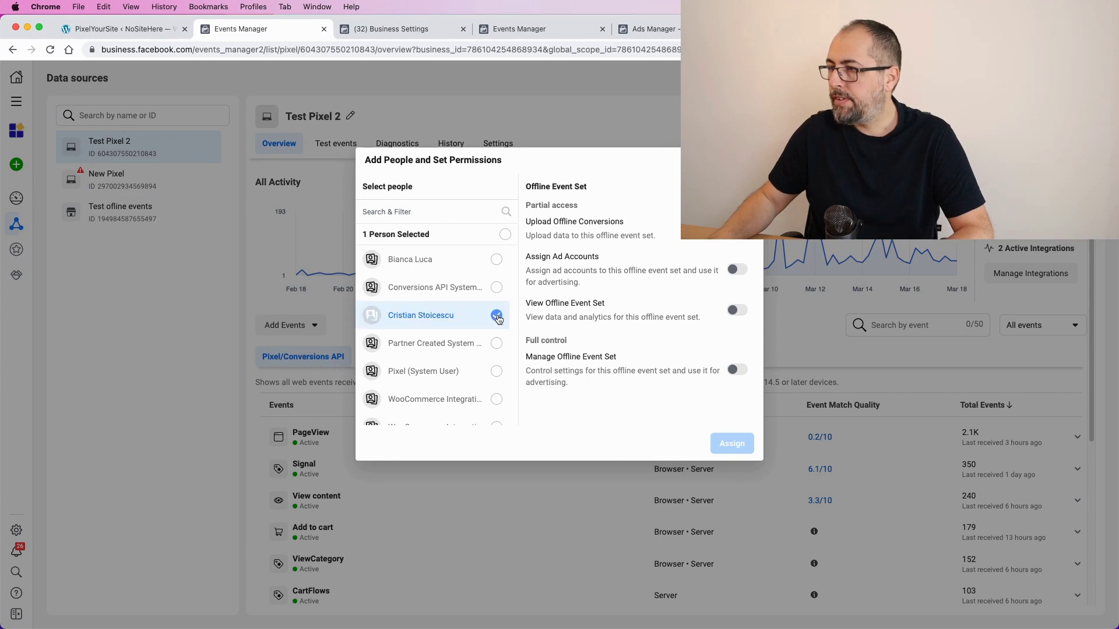
pyautogui.click(737, 370)
pyautogui.click(732, 443)
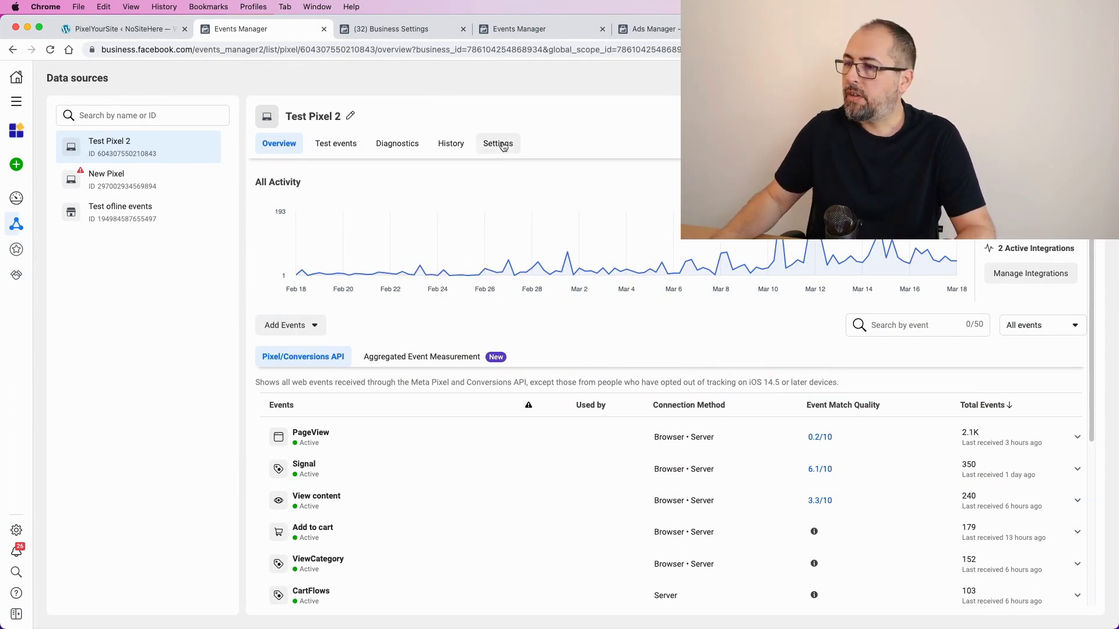
# Step: Reload and share the NOSITEHERE OFFLINE CONVERSIONS set with an ad account from its Settings
pyautogui.click(51, 50)
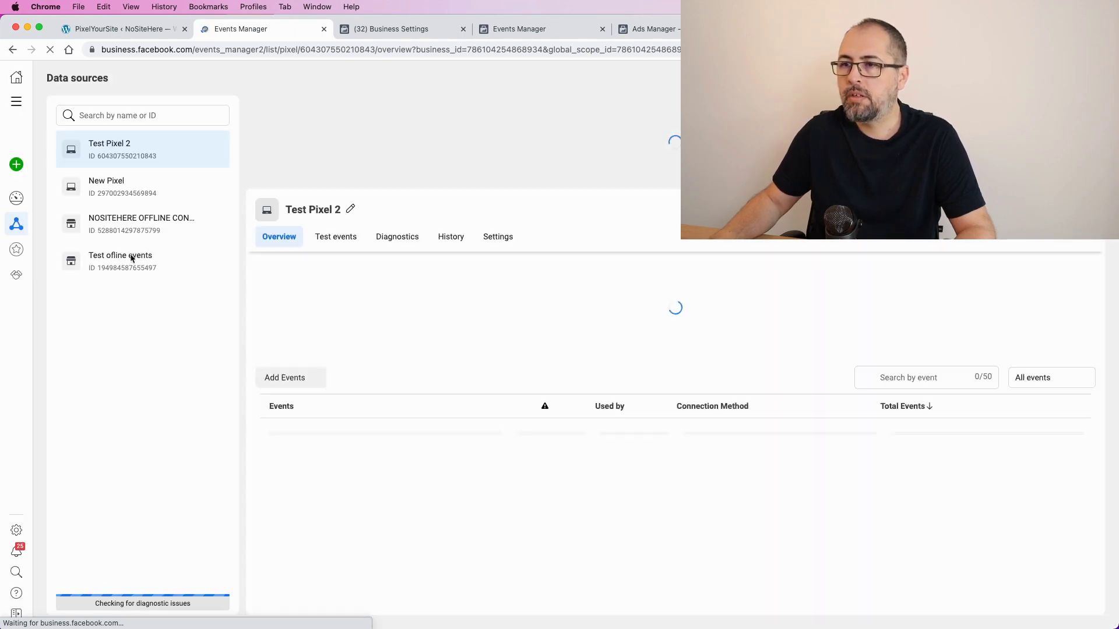
pyautogui.click(107, 221)
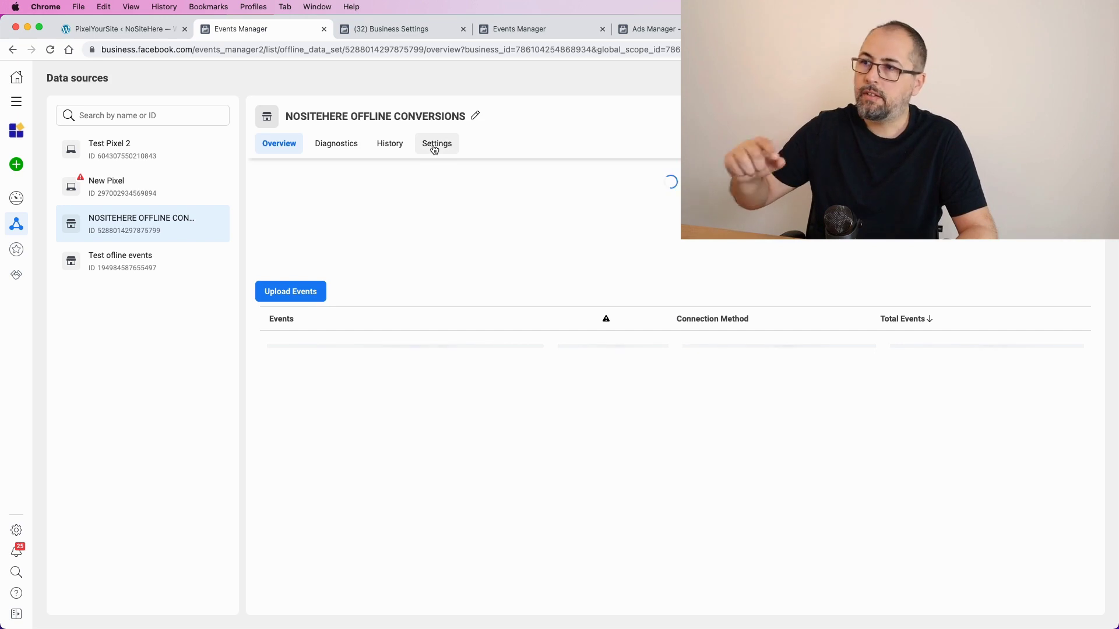
pyautogui.click(434, 146)
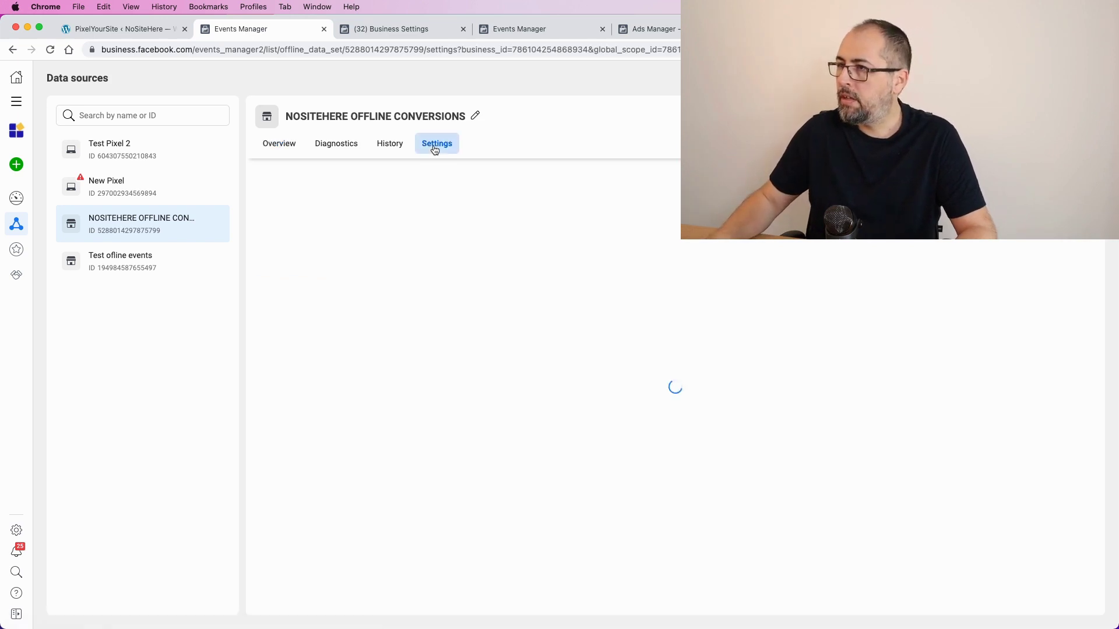
pyautogui.scroll(-1, 513, 304)
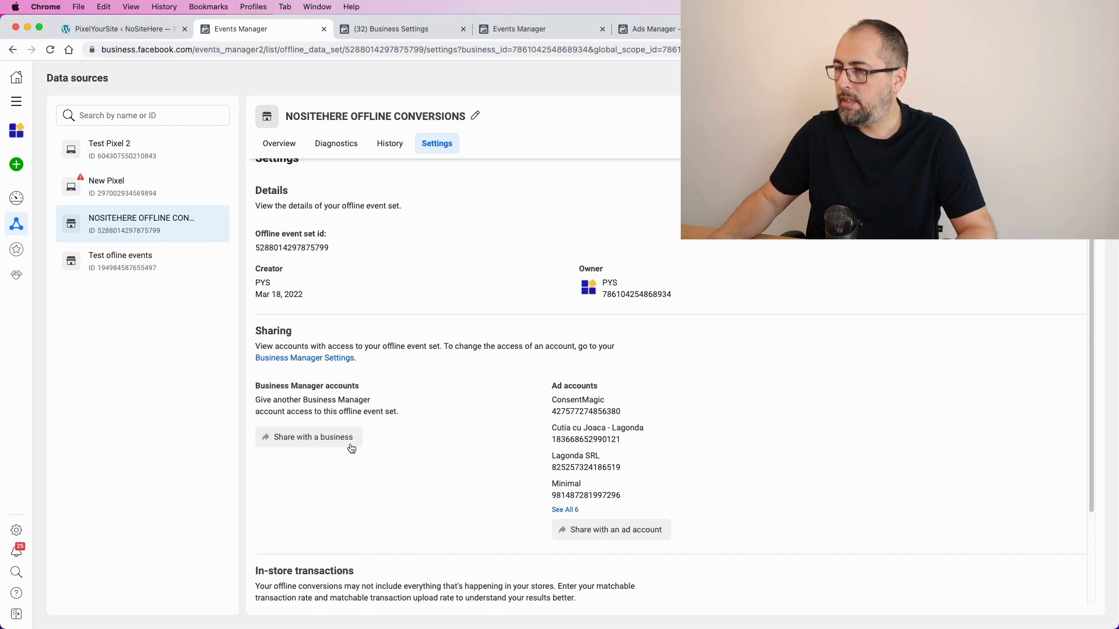
pyautogui.click(616, 540)
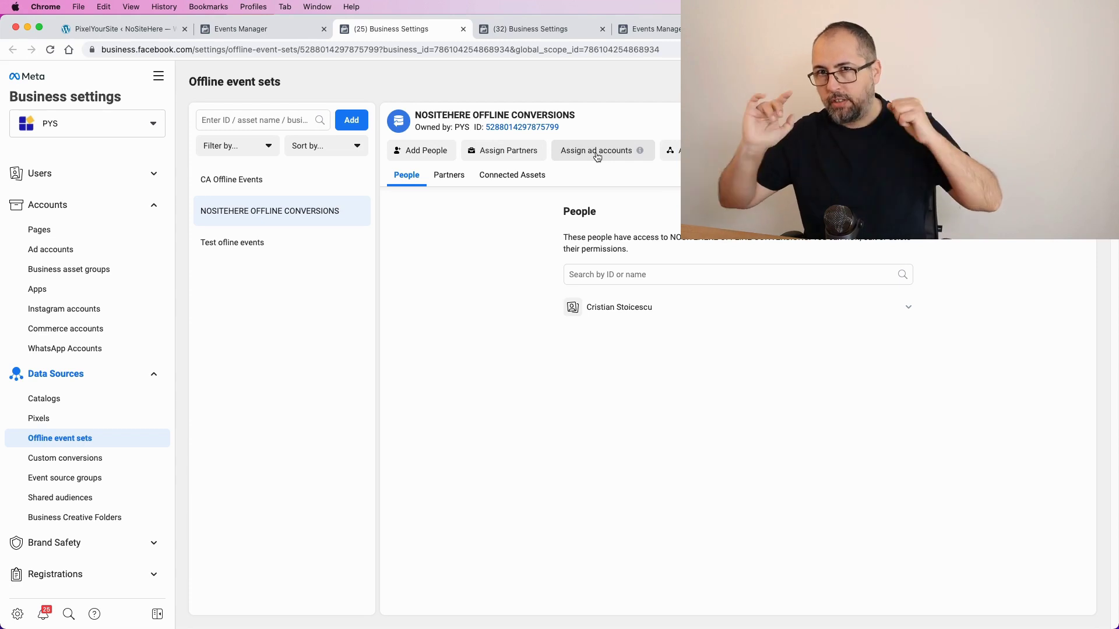
# Step: Check the event set's Overview in Events Manager, then return to PixelYourSite's export settings
pyautogui.click(226, 30)
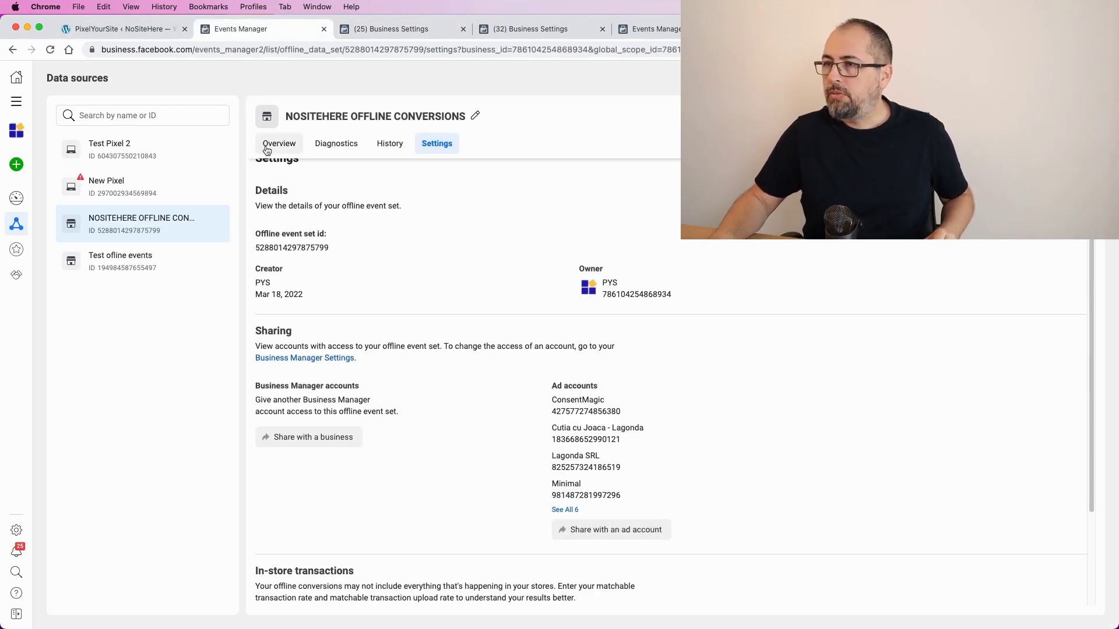
pyautogui.click(267, 149)
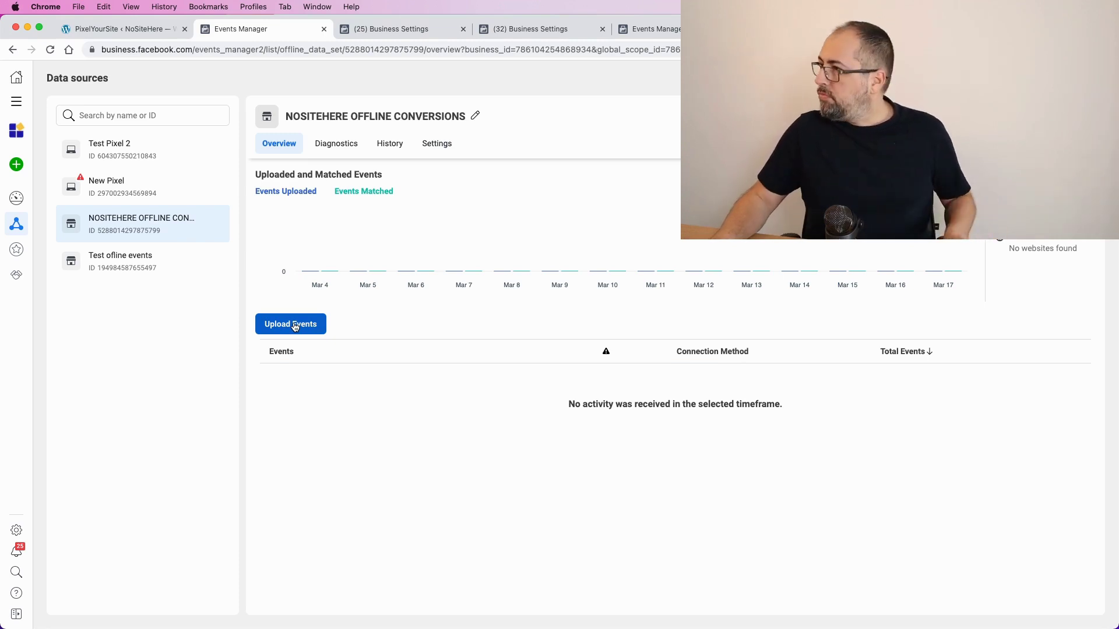
pyautogui.click(122, 29)
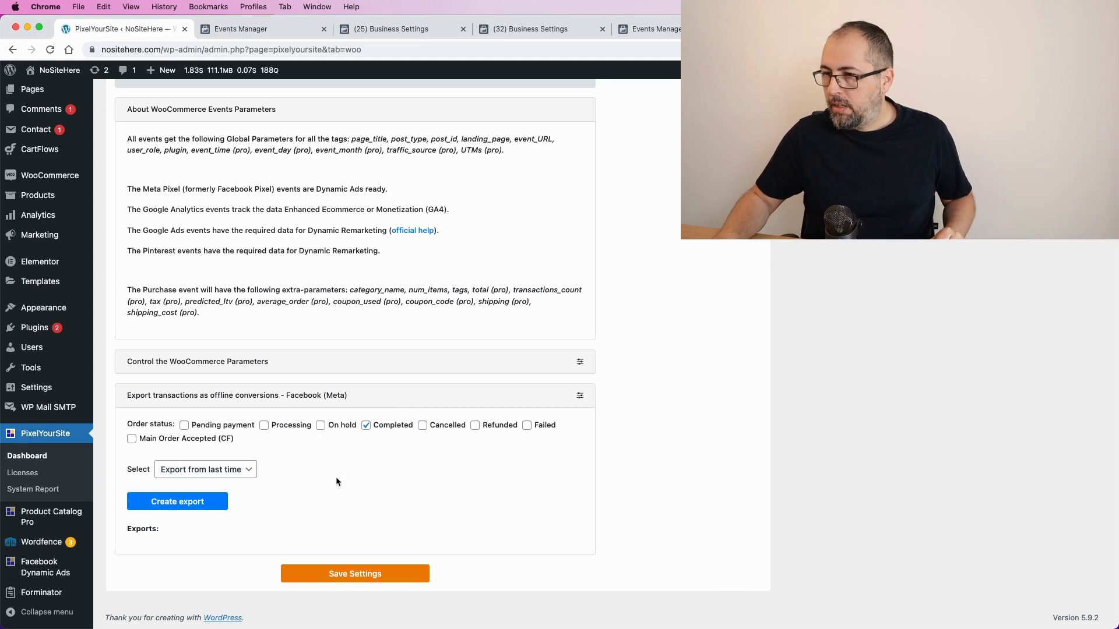
# Step: Set the PixelYourSite export range to Export all orders
pyautogui.click(224, 470)
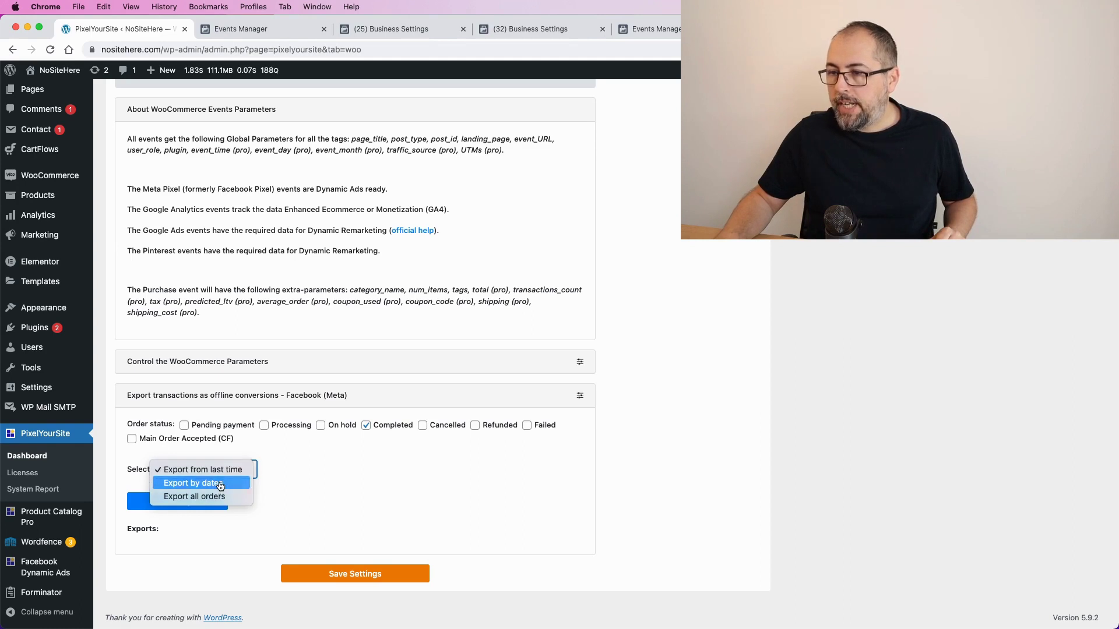
pyautogui.click(220, 484)
pyautogui.click(308, 471)
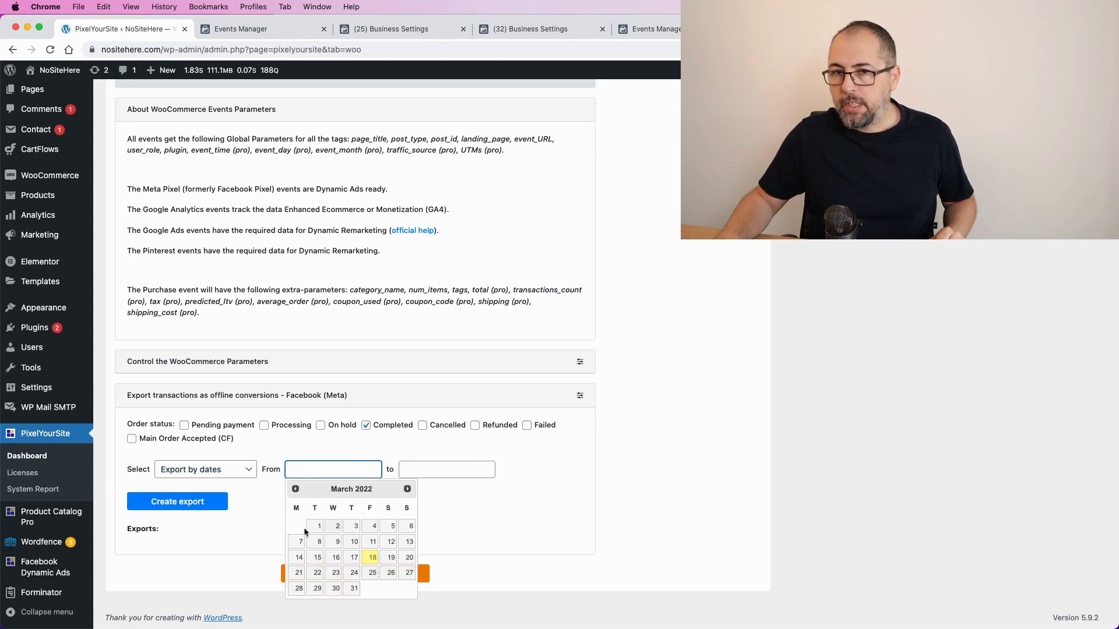
pyautogui.click(440, 470)
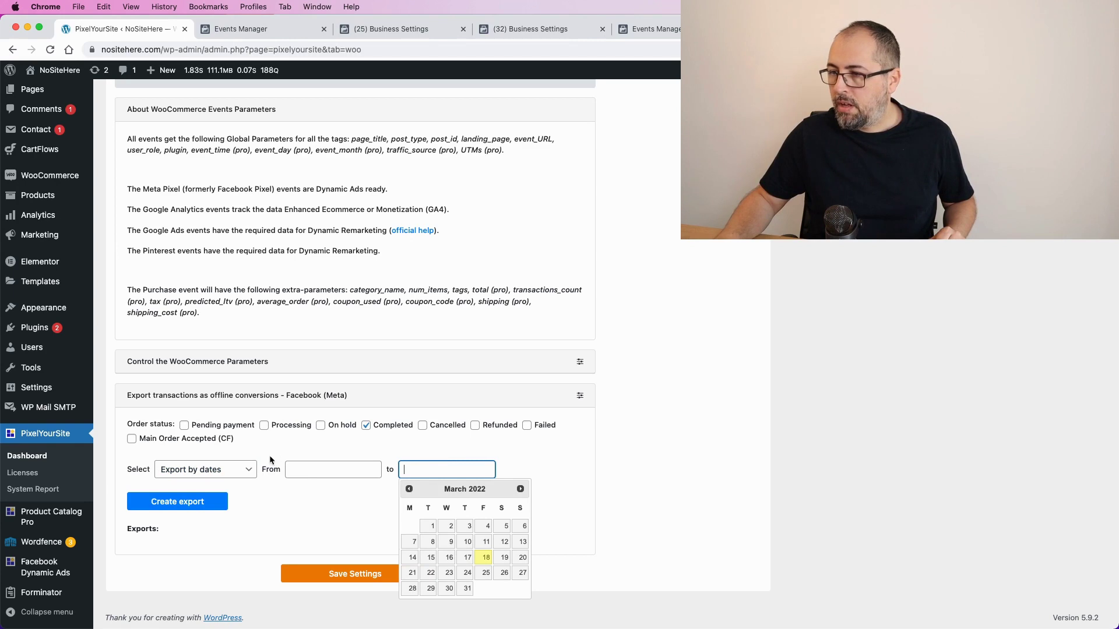
pyautogui.click(208, 476)
pyautogui.click(187, 482)
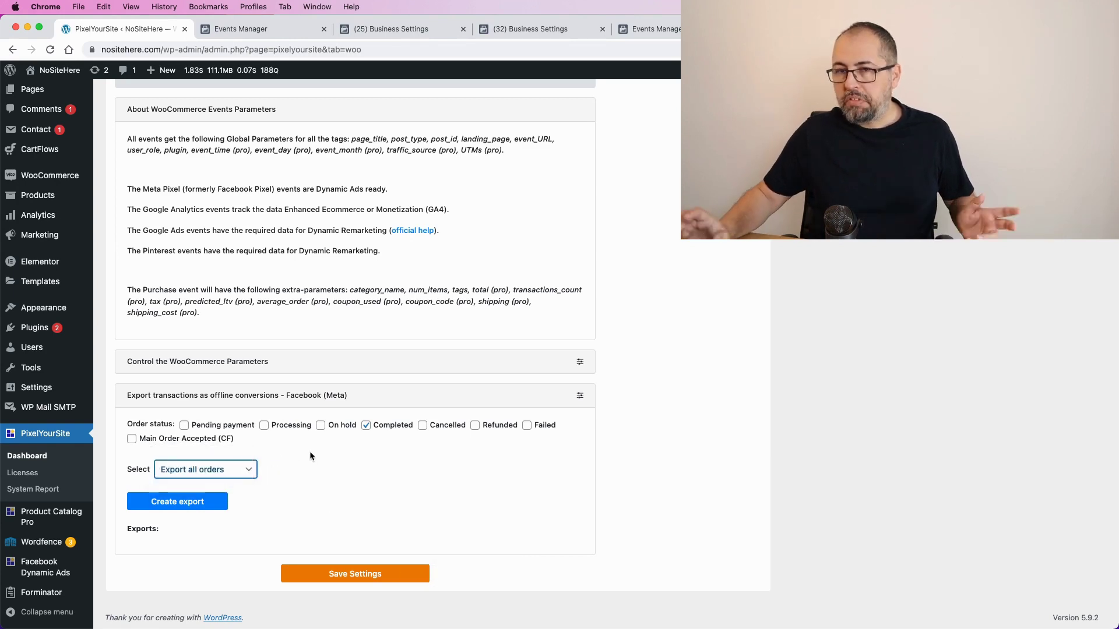
# Step: Create the export and download 2022_03_18-export_all-0.csv
pyautogui.click(161, 504)
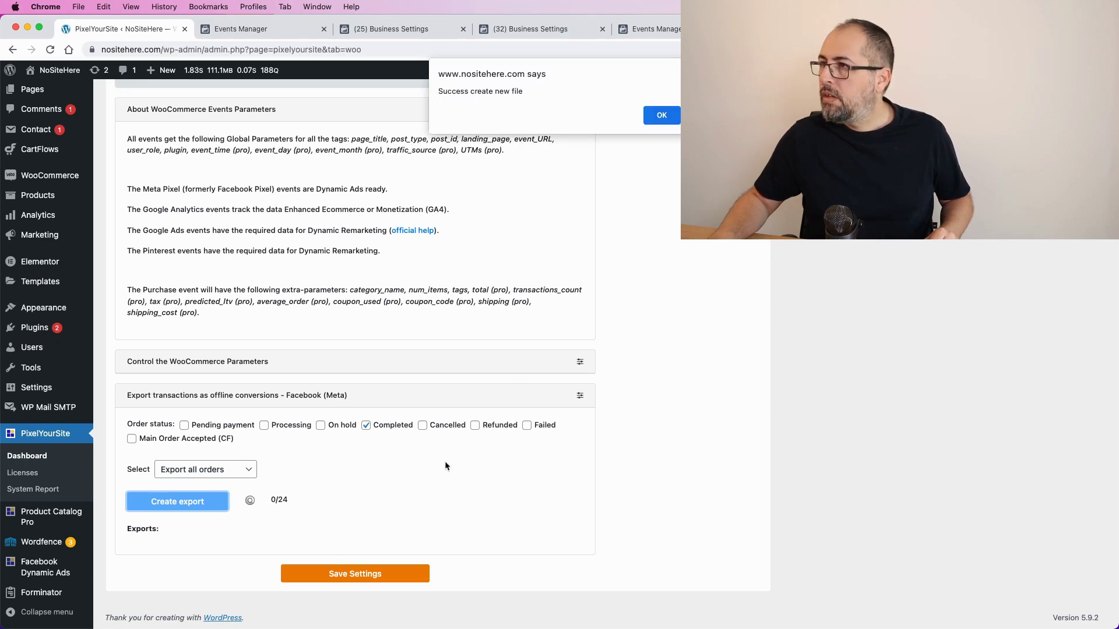
pyautogui.click(649, 120)
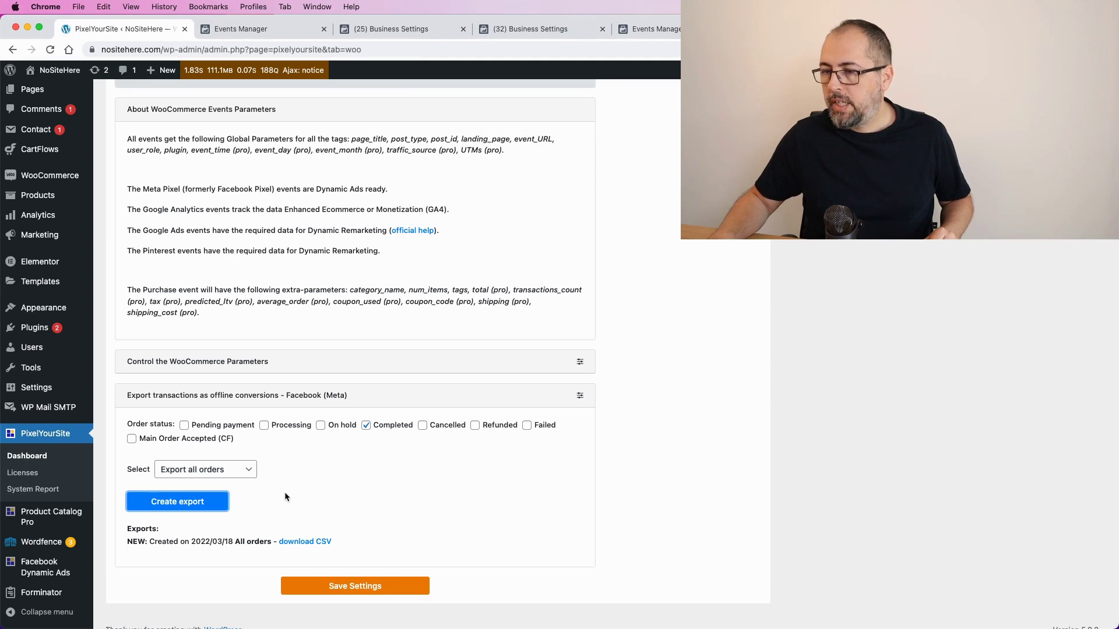
pyautogui.scroll(-1, 284, 496)
pyautogui.click(307, 530)
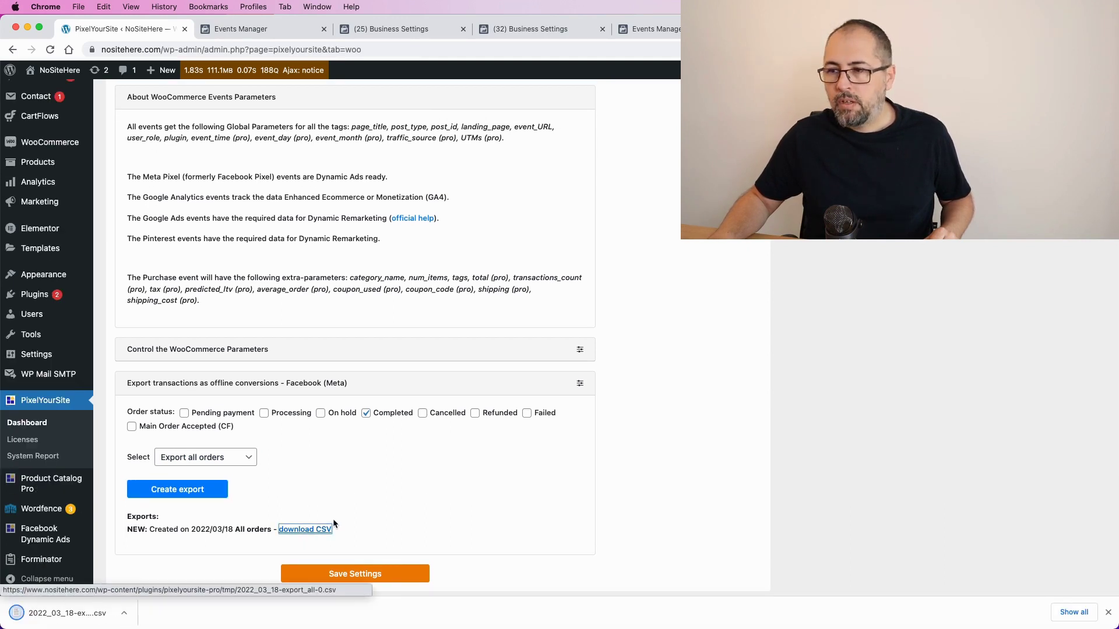
# Step: Upload 2022_03_18-export_all-0.csv into the NOSITEHERE OFFLINE CONVERSIONS event set
pyautogui.click(261, 29)
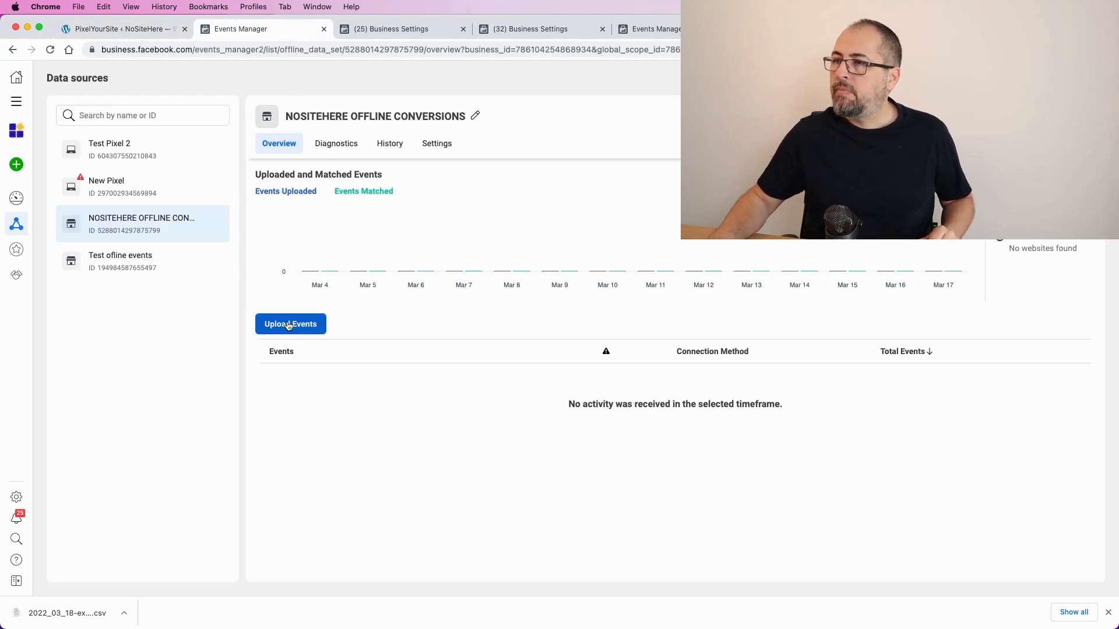
pyautogui.click(288, 327)
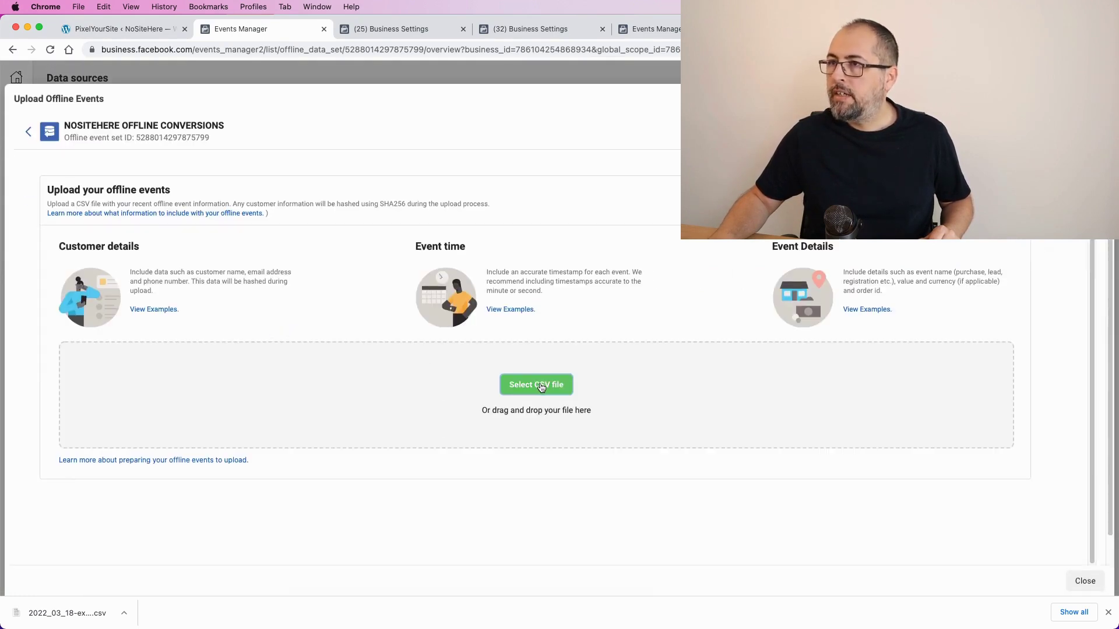
pyautogui.click(540, 385)
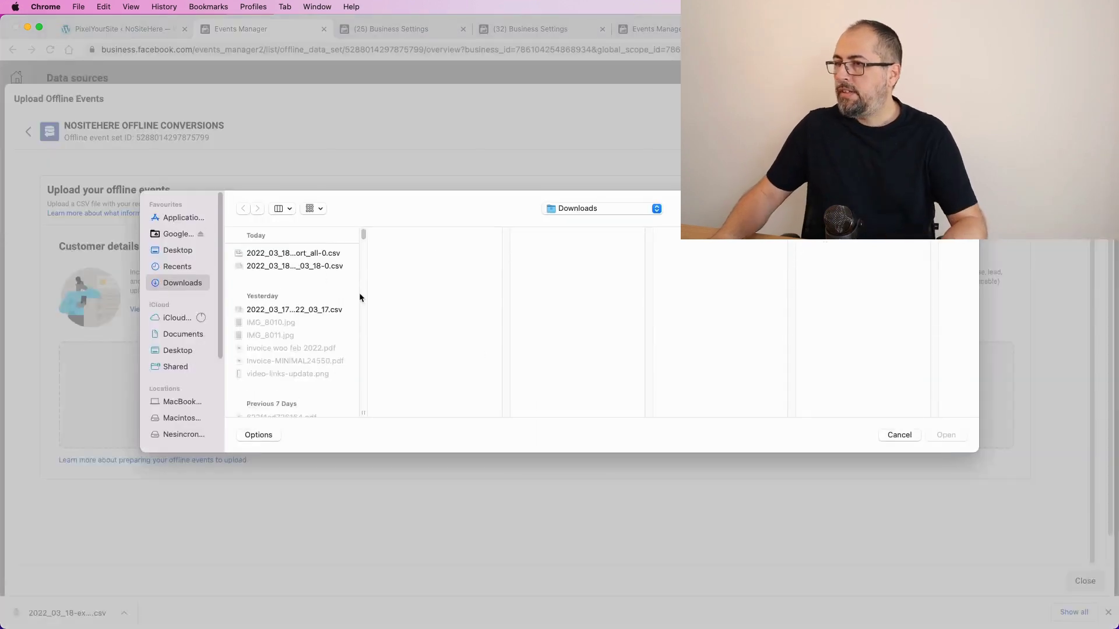
pyautogui.click(293, 254)
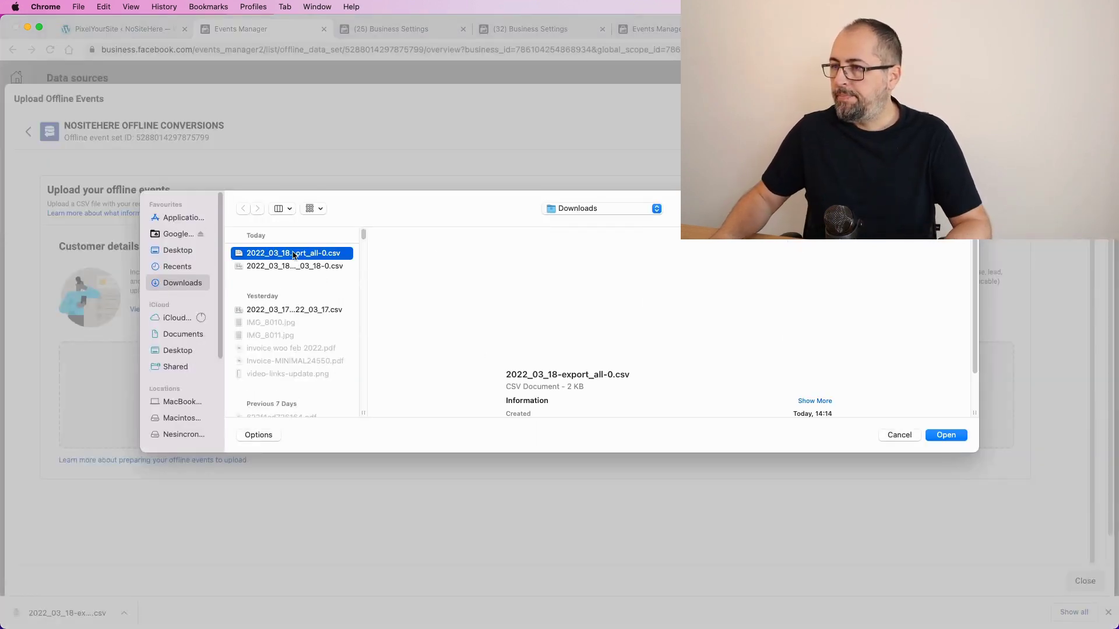
pyautogui.click(946, 434)
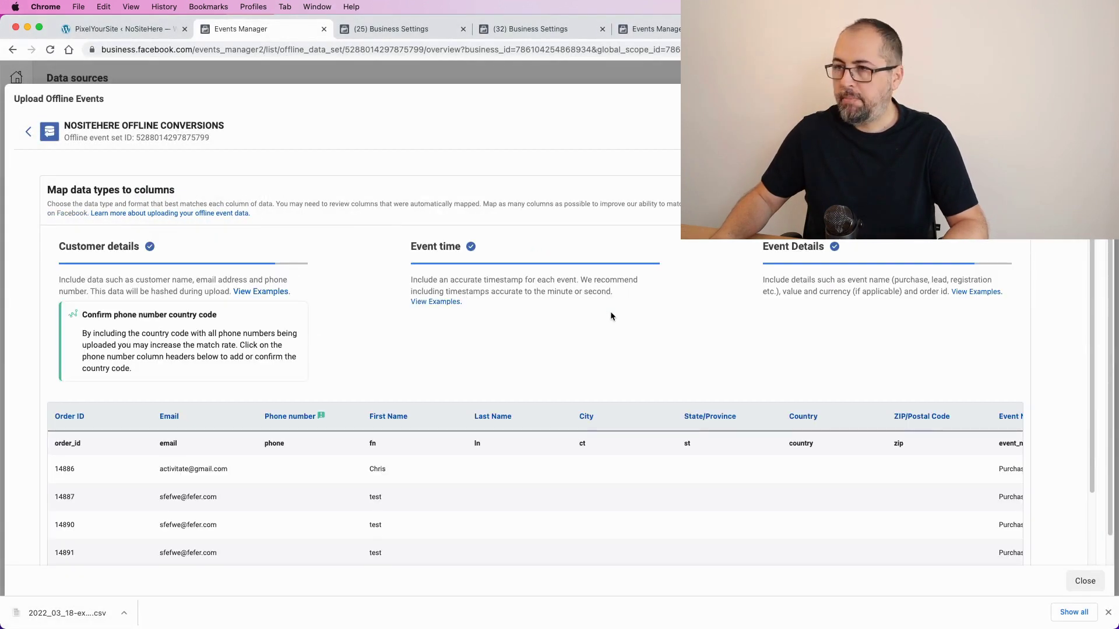
# Step: Keep the Event Time column at ISO8601 format with GMT+00:00 time zone
pyautogui.scroll(-3, 597, 304)
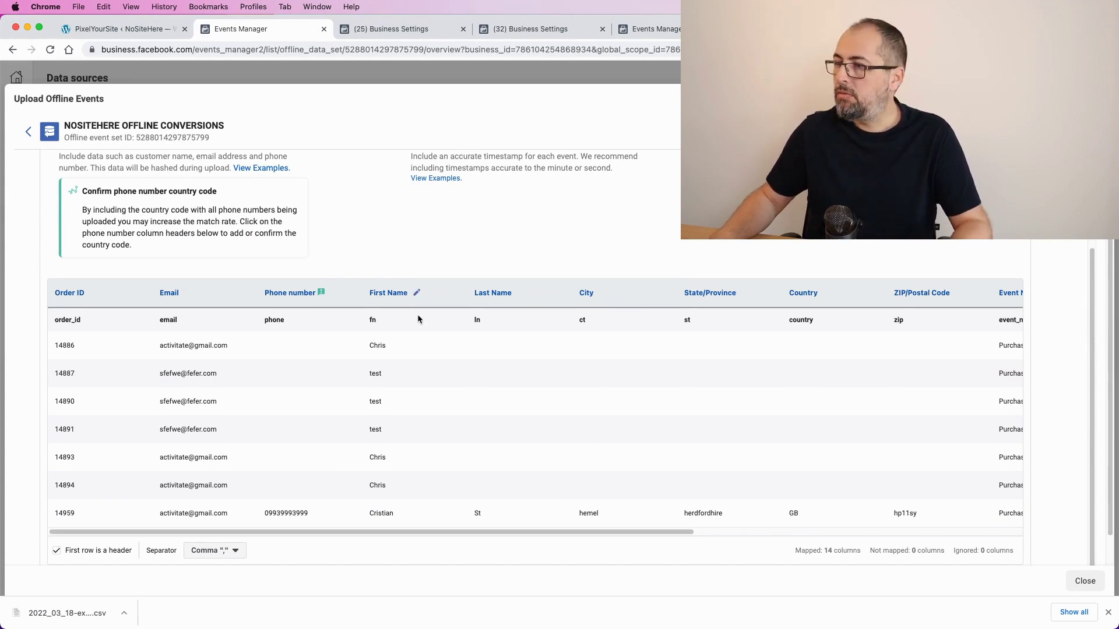
pyautogui.moveTo(597, 531); pyautogui.dragTo(876, 532)
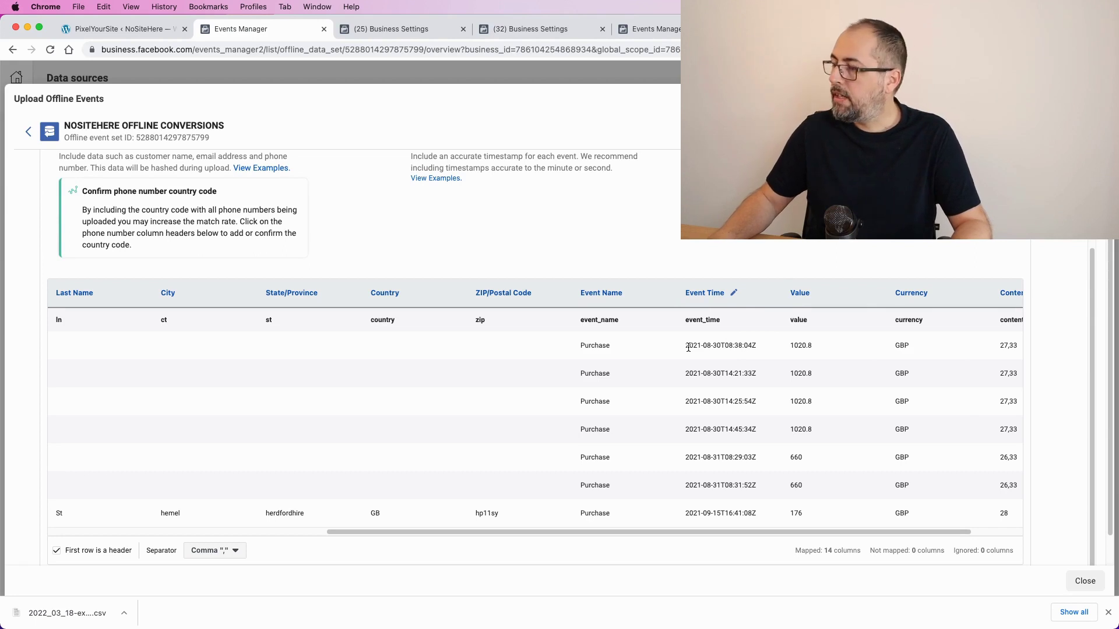
pyautogui.click(734, 294)
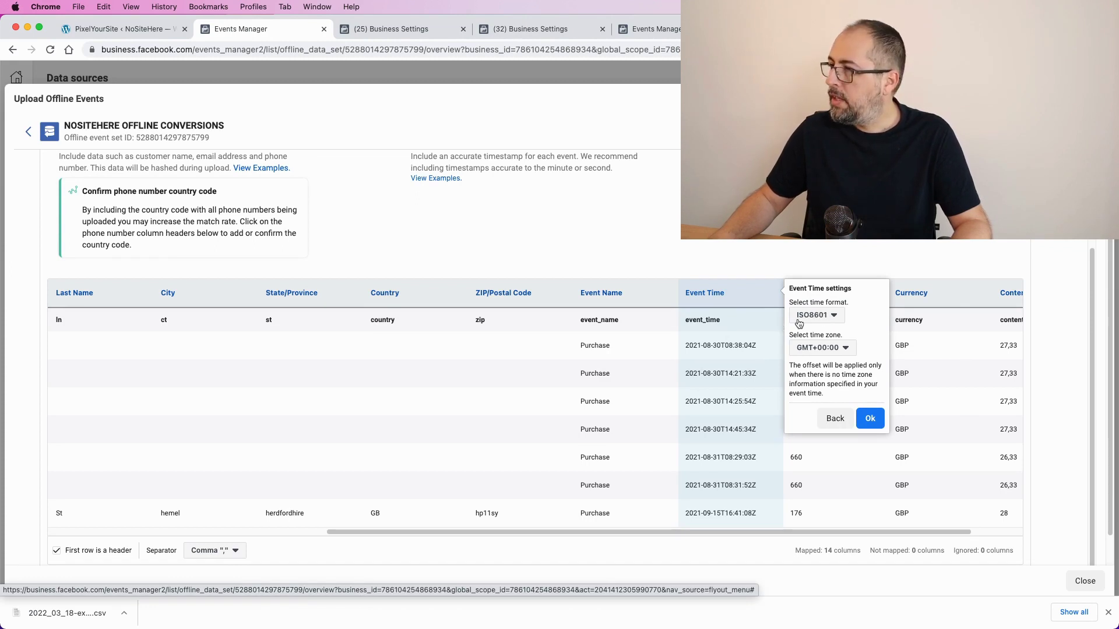
pyautogui.click(831, 320)
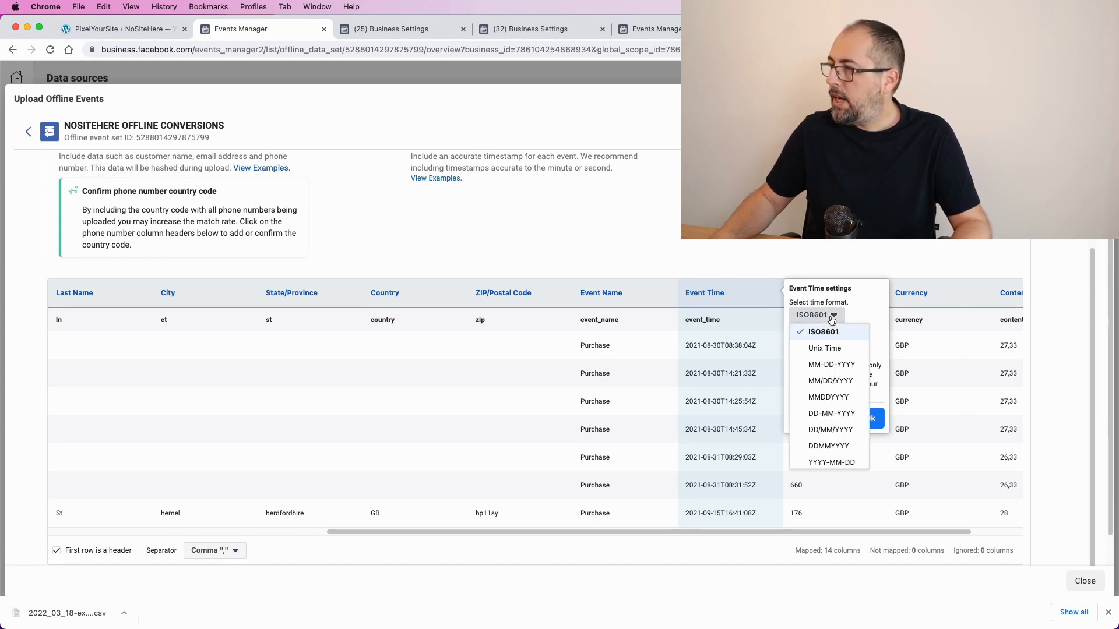
pyautogui.click(814, 334)
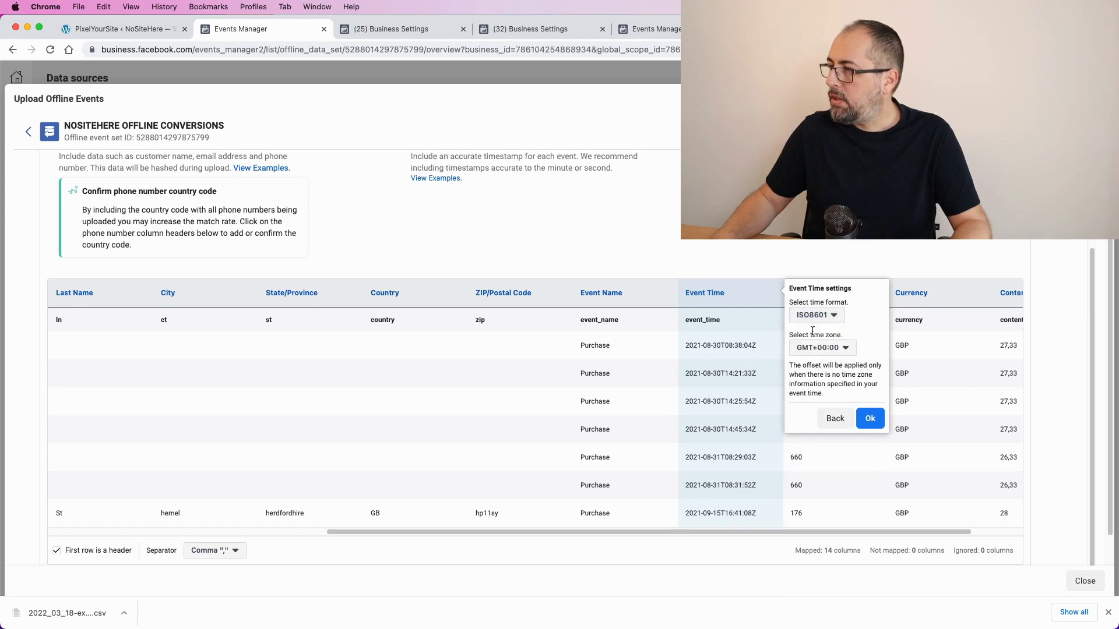
pyautogui.click(868, 419)
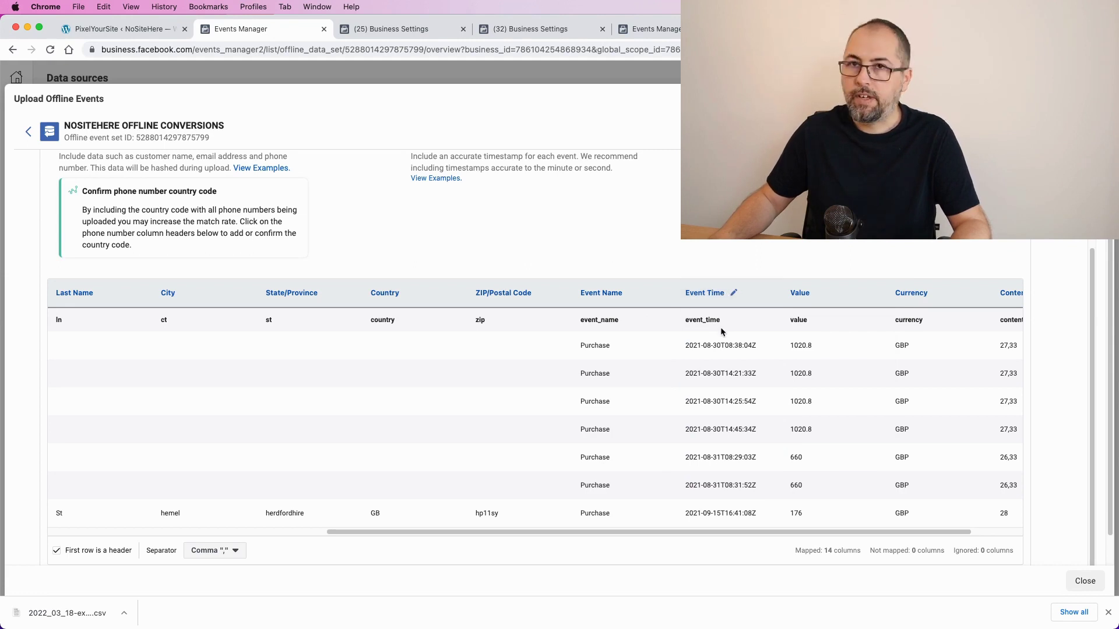
# Step: Review the column mapping and finish the upload: 19 rows uploaded, 5 skipped
pyautogui.scroll(5, 535, 350)
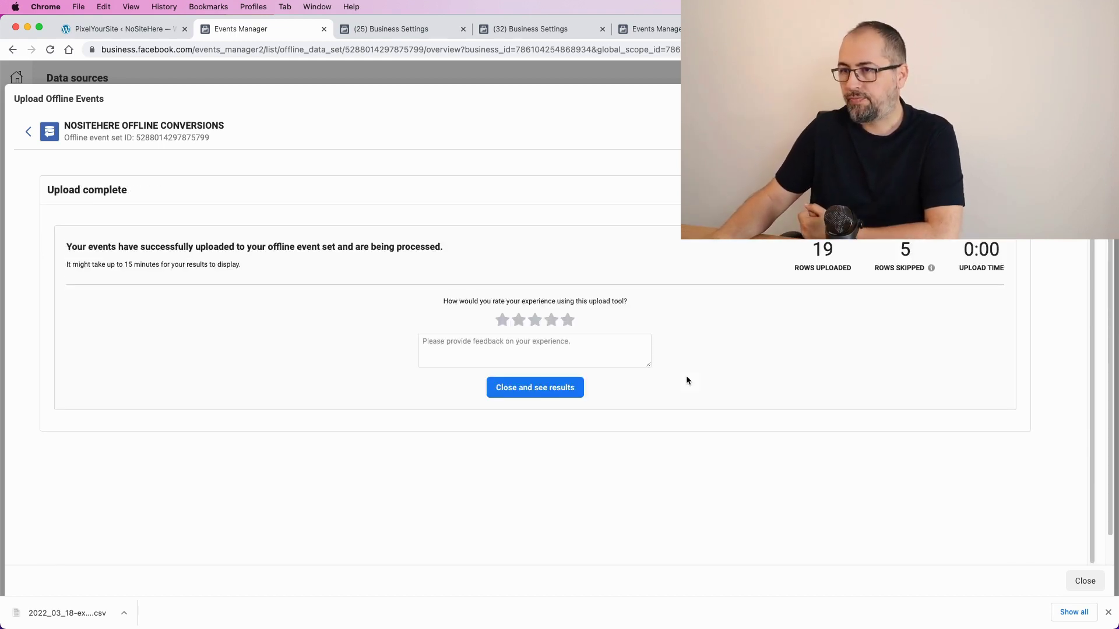
# Step: Close the upload summary and check the offline event sets in both Business Settings tabs
pyautogui.click(530, 394)
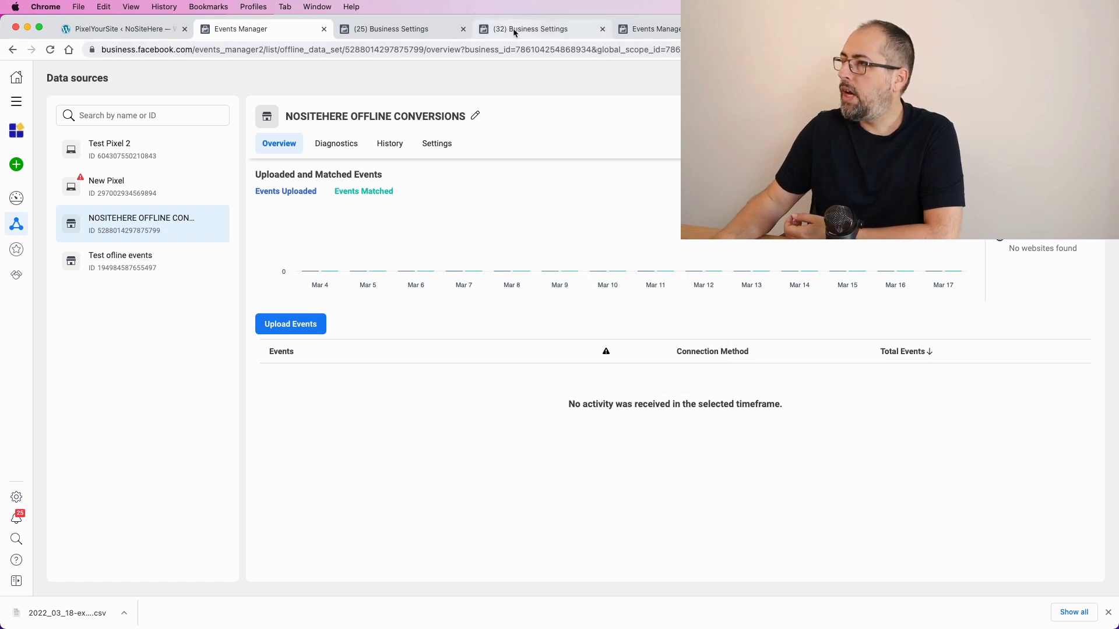
pyautogui.click(428, 33)
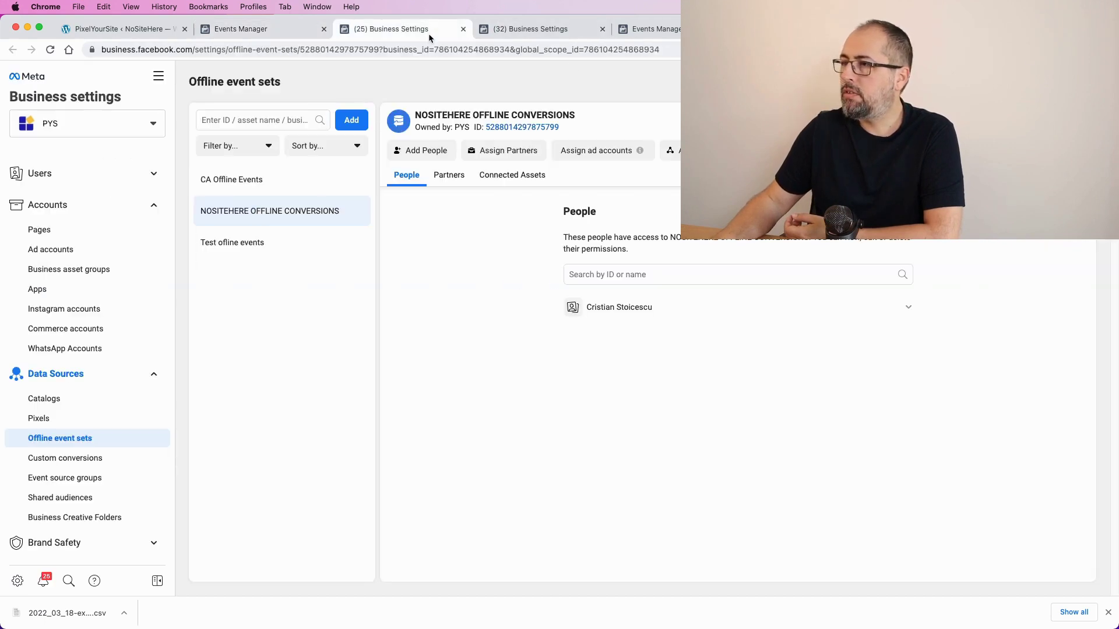
pyautogui.click(564, 33)
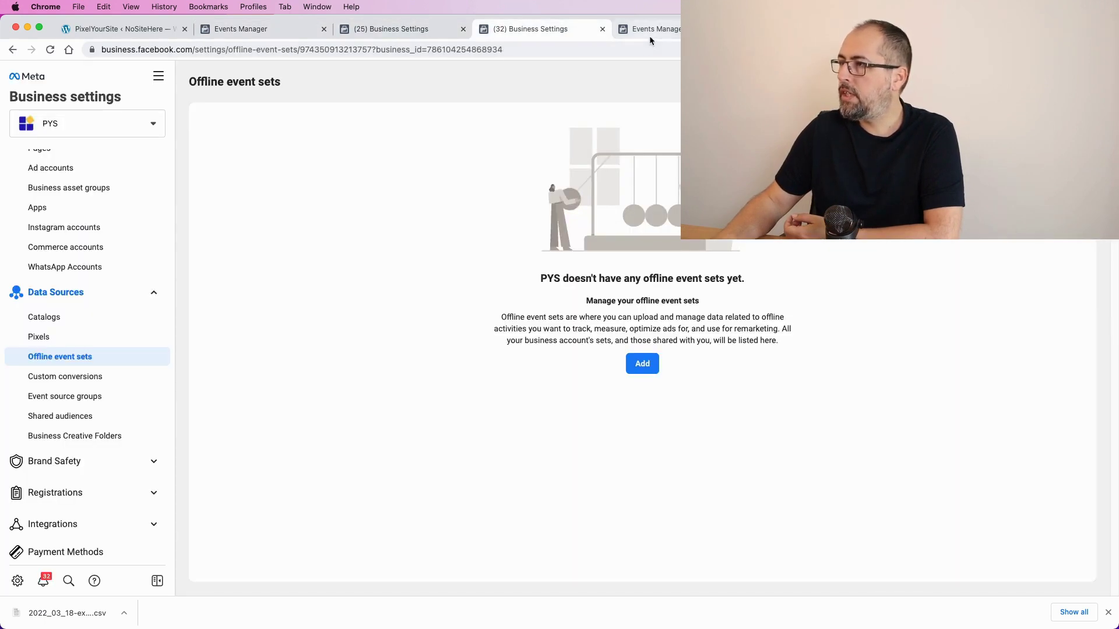
# Step: Review CA Offline Events' chart and 81-event Purchase upload history, then view the NOSITEHERE overview
pyautogui.click(649, 36)
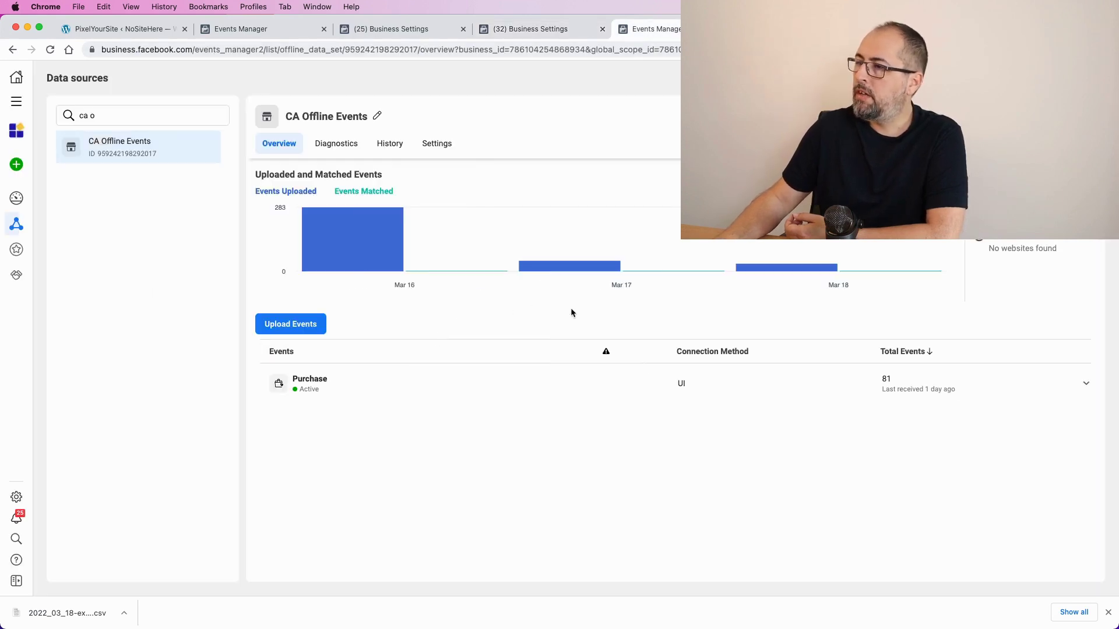
pyautogui.moveTo(301, 233)
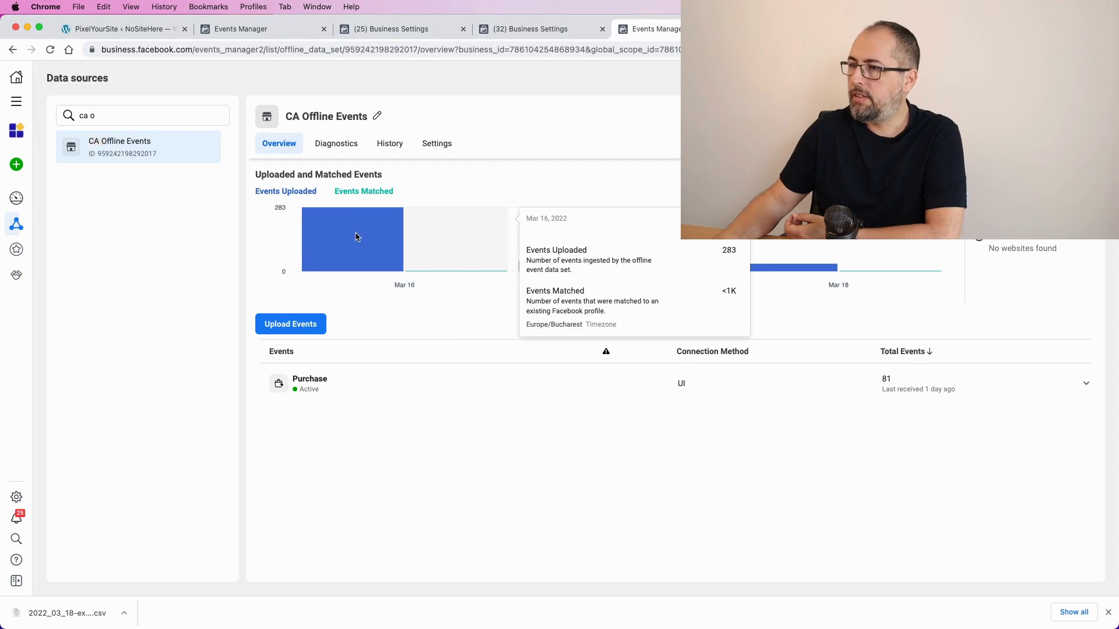
pyautogui.moveTo(620, 232)
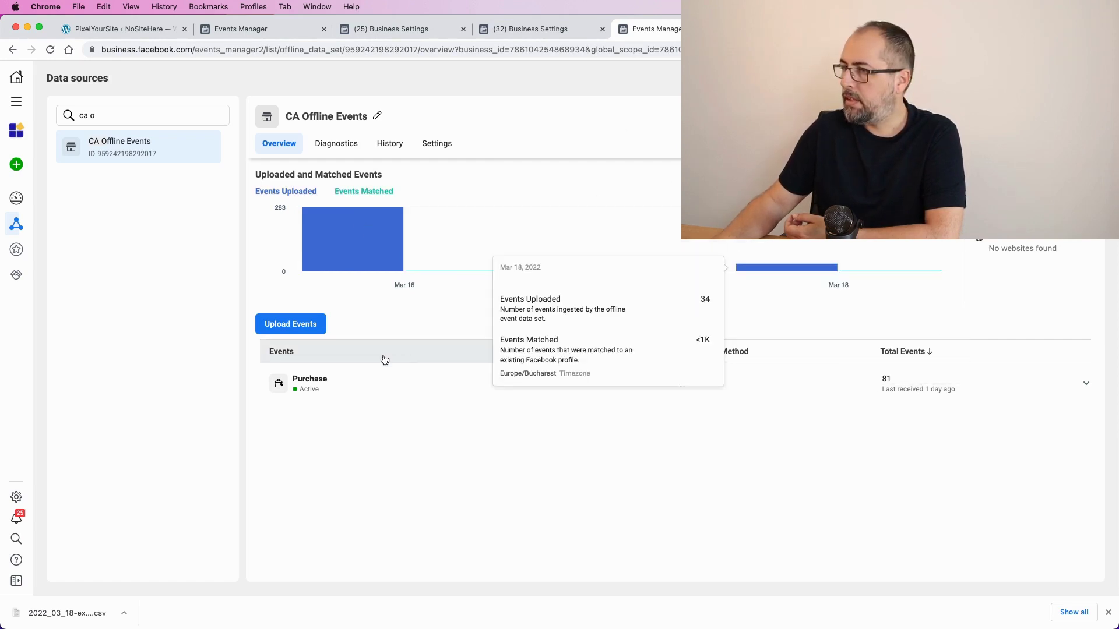
pyautogui.click(1085, 384)
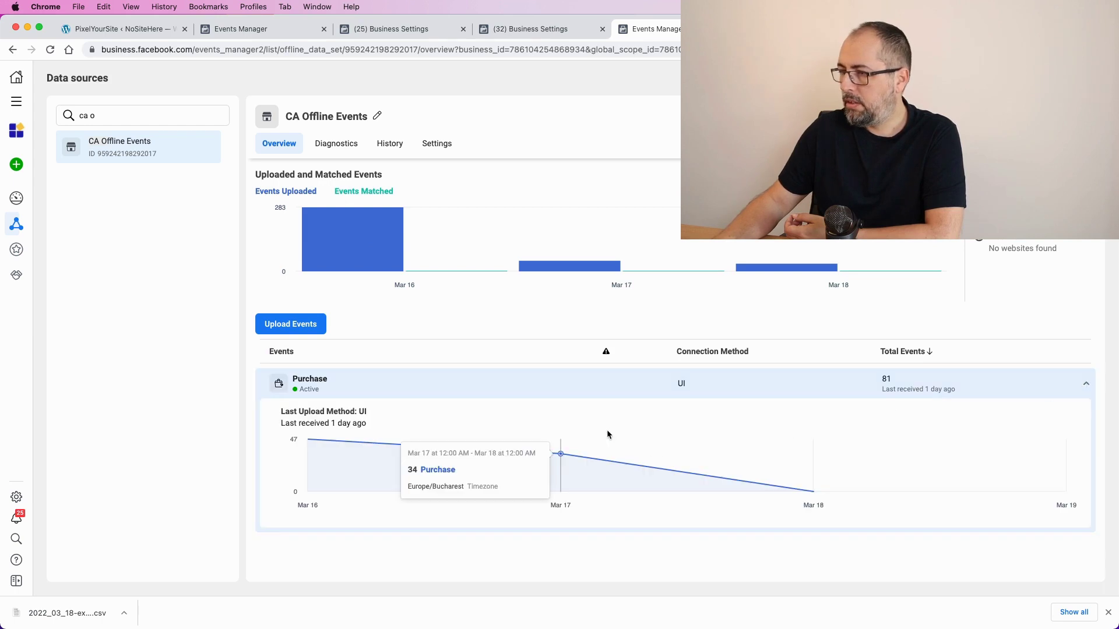
pyautogui.moveTo(577, 210)
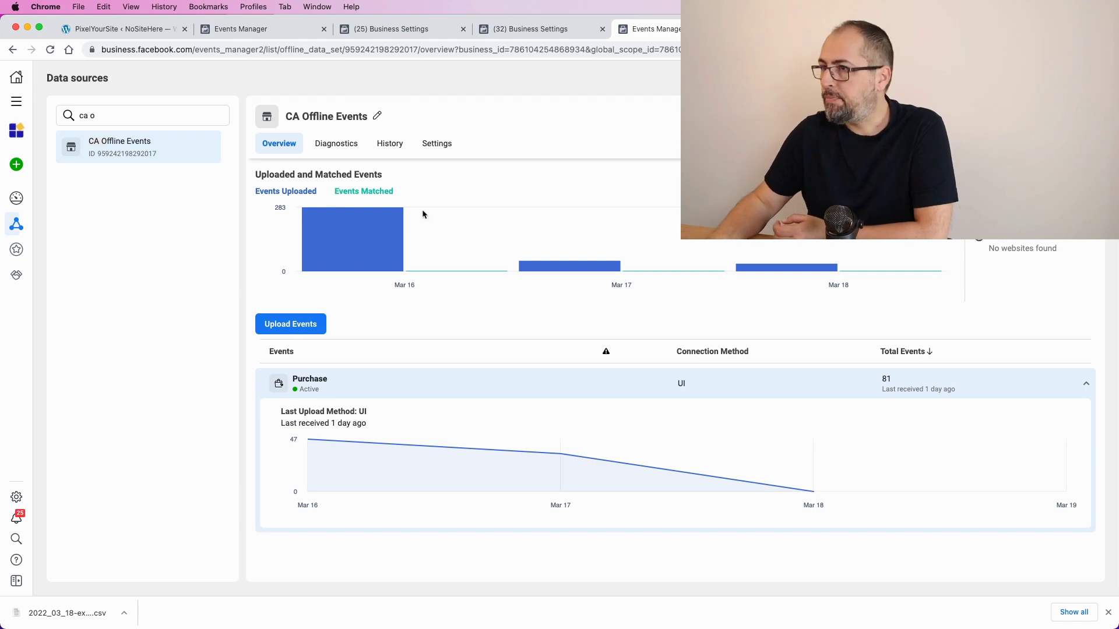
pyautogui.moveTo(699, 233)
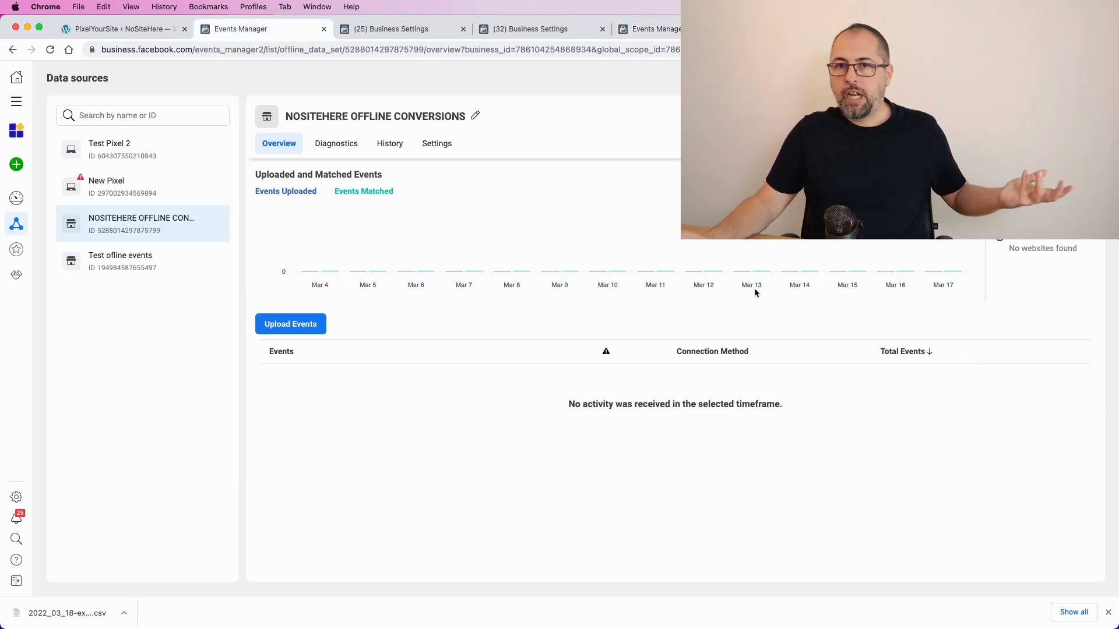
# Step: Check the New Conversions Ad's Tracking section shows Offline Events with the Test ofline events set
pyautogui.click(534, 30)
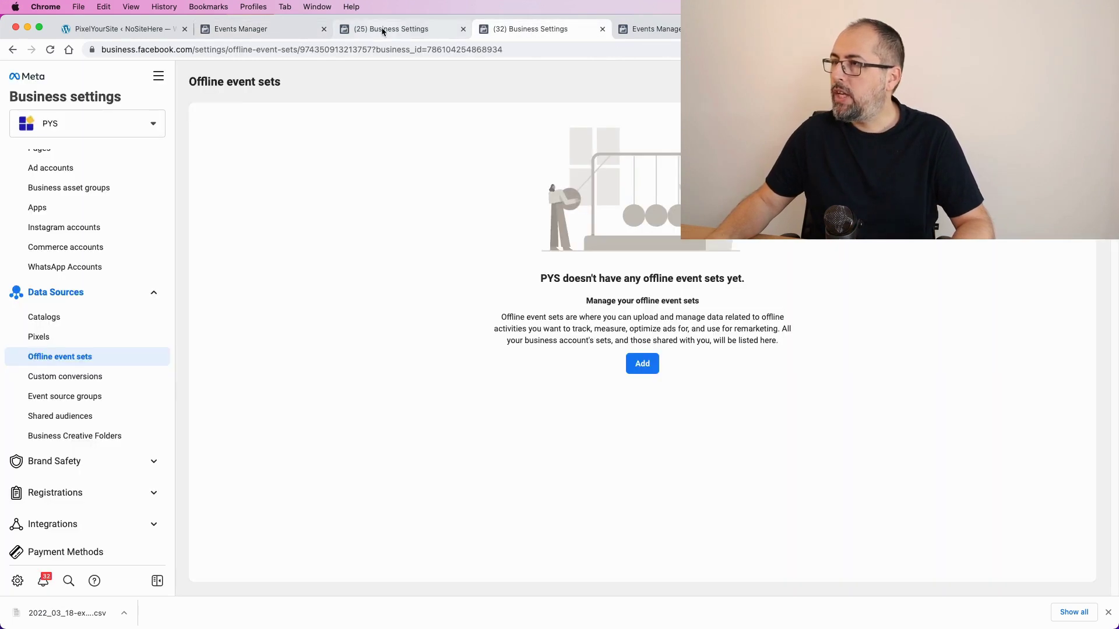
pyautogui.click(383, 31)
pyautogui.click(640, 28)
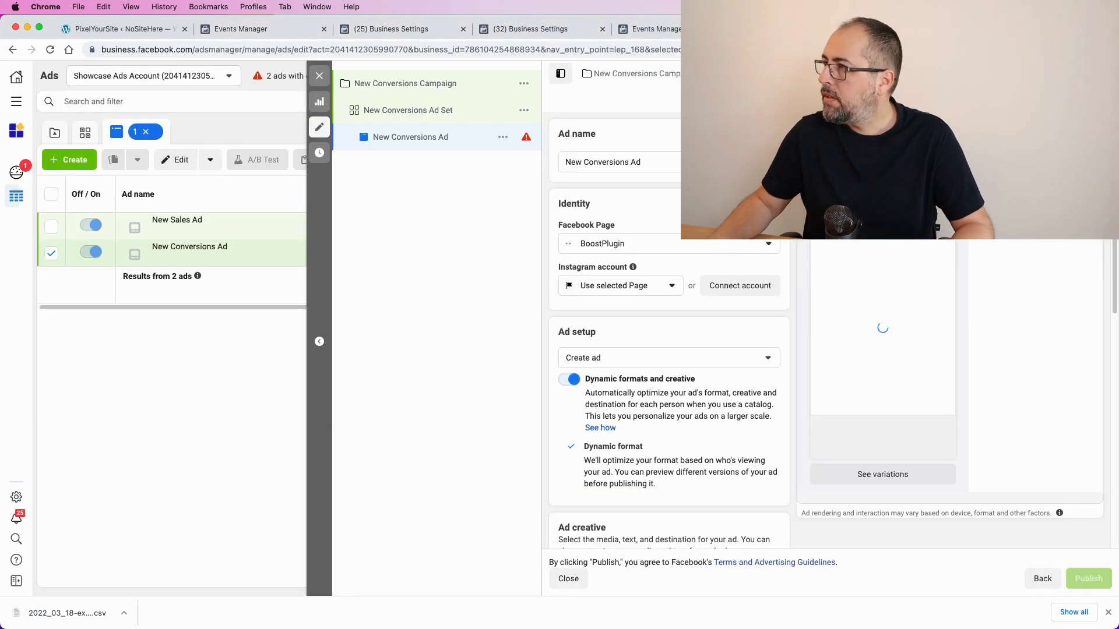
pyautogui.scroll(-10, 769, 251)
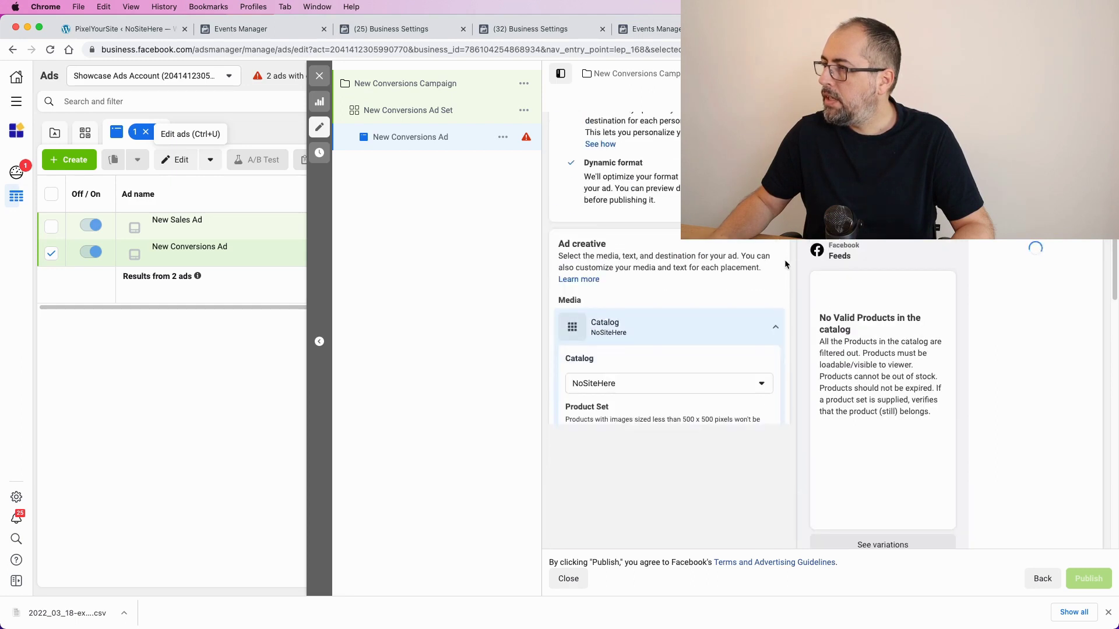
pyautogui.scroll(-10, 783, 262)
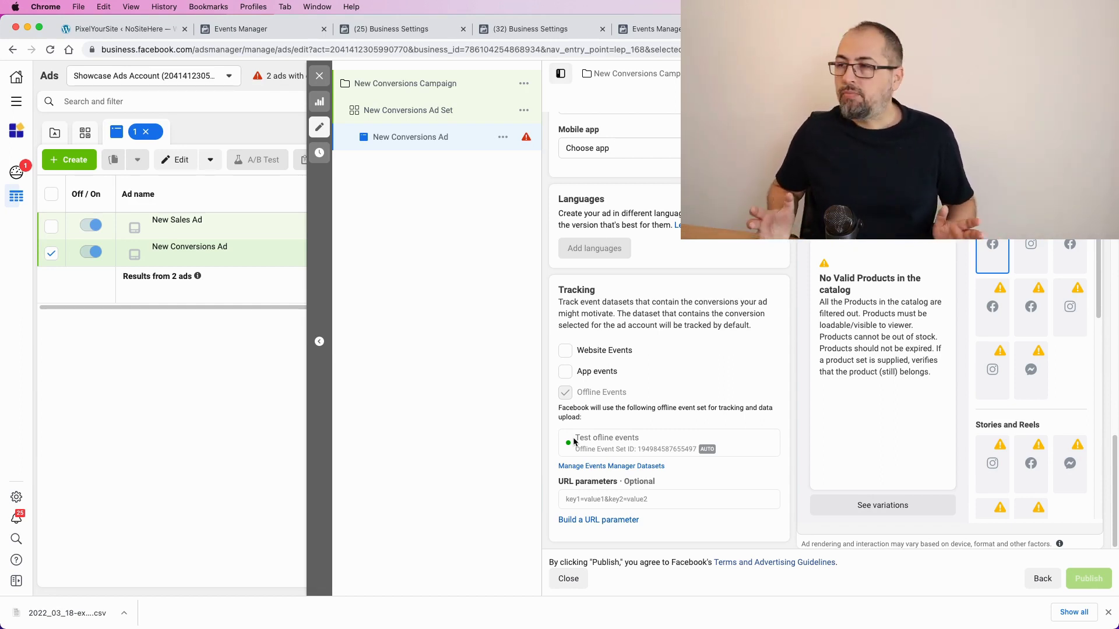
# Step: Glance at the PixelYourSite export settings, then return to the NOSITEHERE OFFLINE CONVERSIONS overview
pyautogui.click(260, 34)
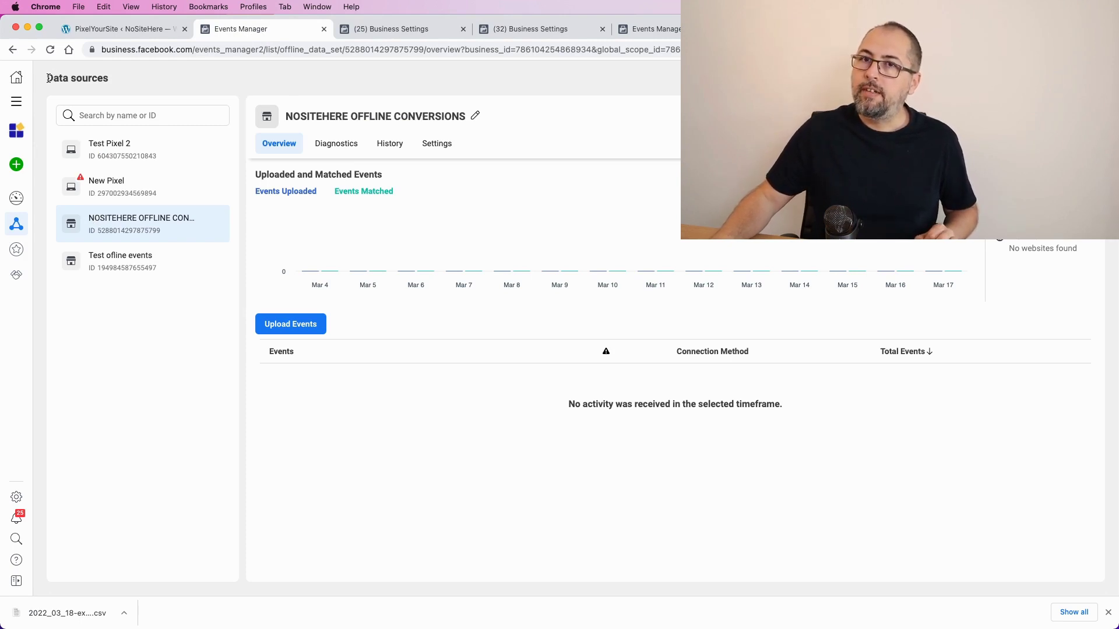
pyautogui.moveTo(20, 169)
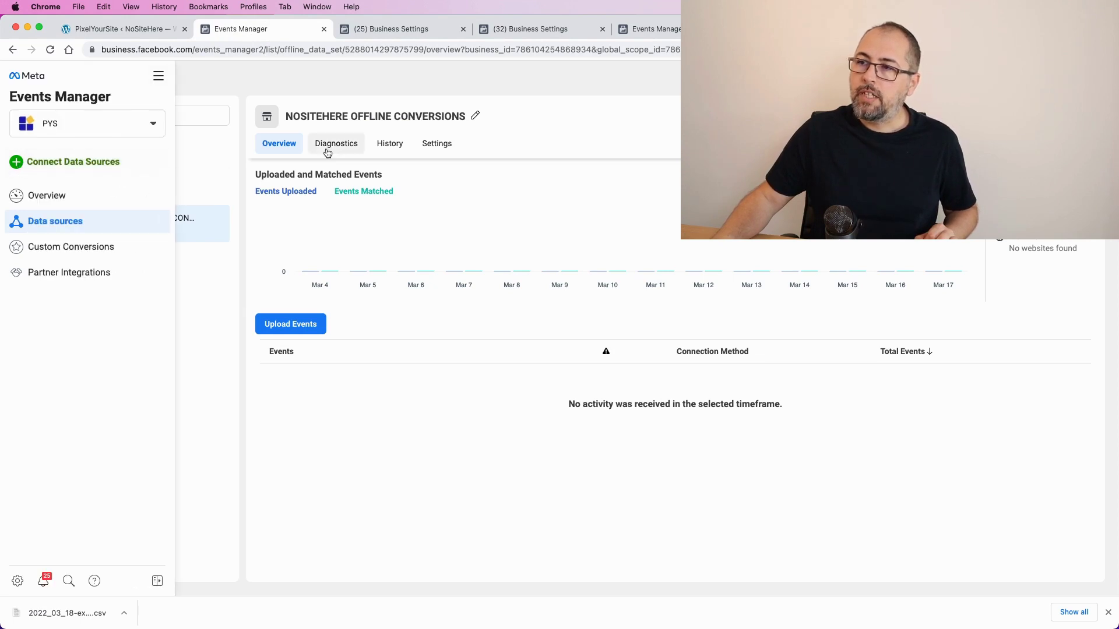
pyautogui.click(117, 29)
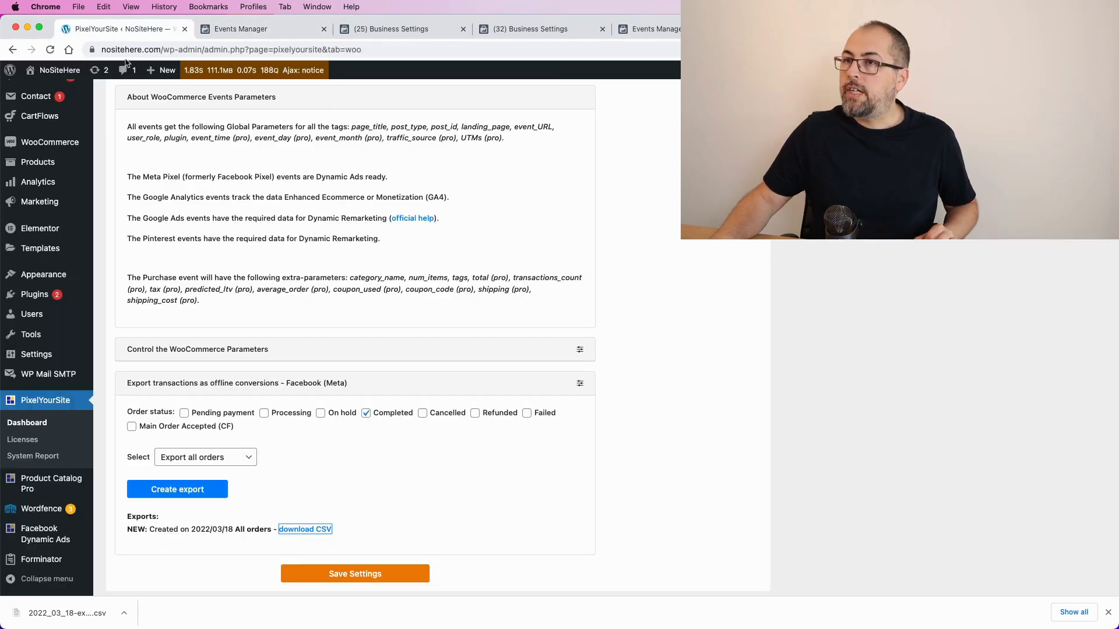
pyautogui.scroll(-1, 347, 443)
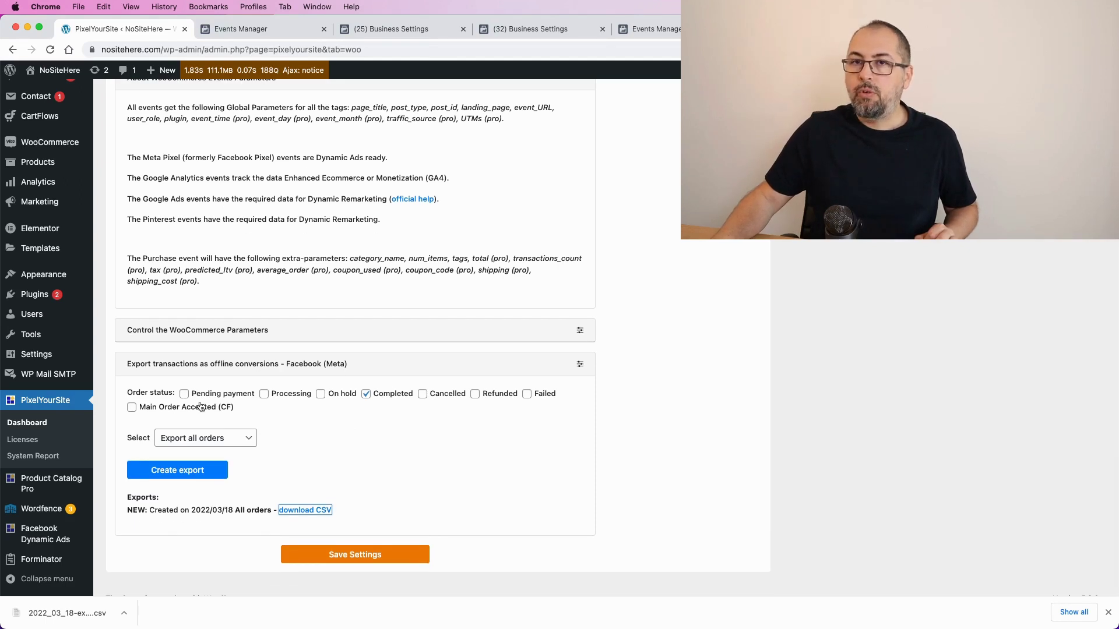
pyautogui.click(276, 29)
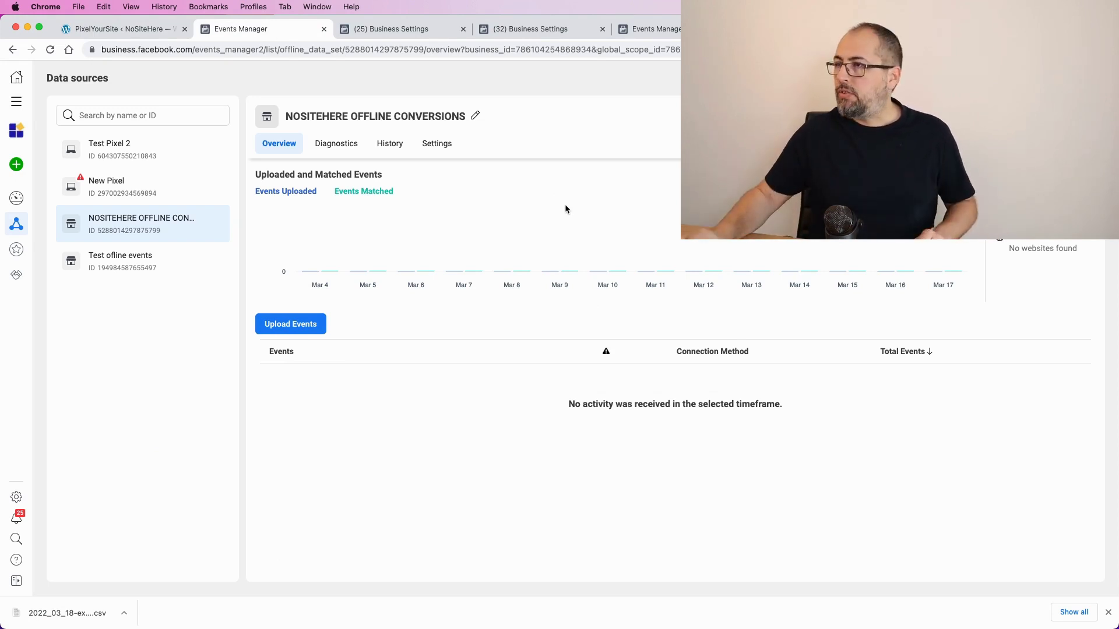
pyautogui.click(439, 150)
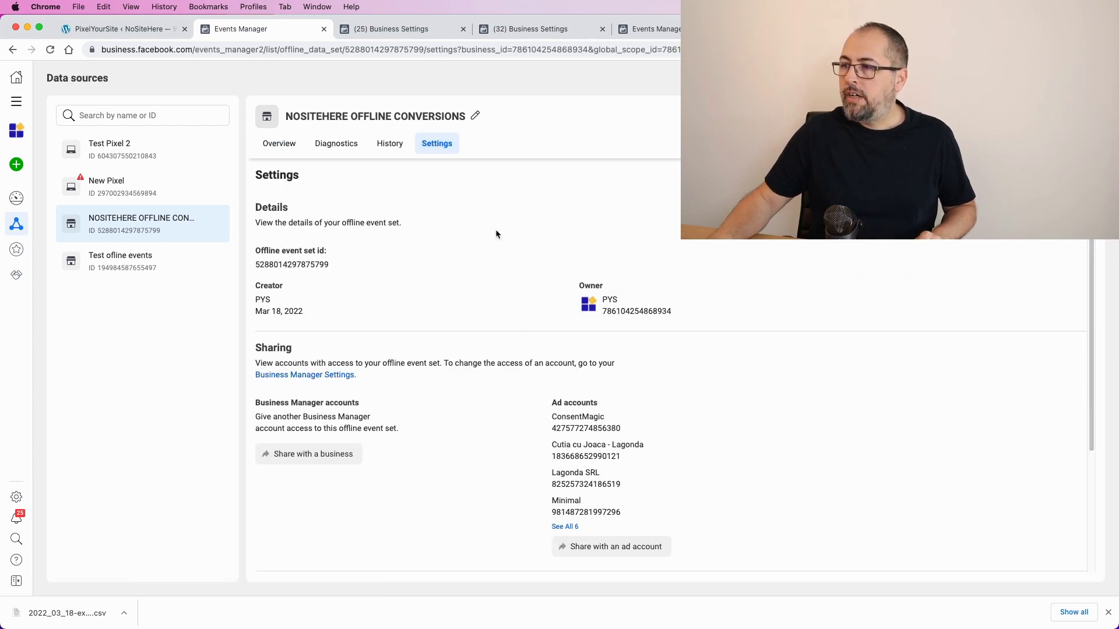
pyautogui.scroll(-1, 520, 338)
pyautogui.scroll(1, 521, 338)
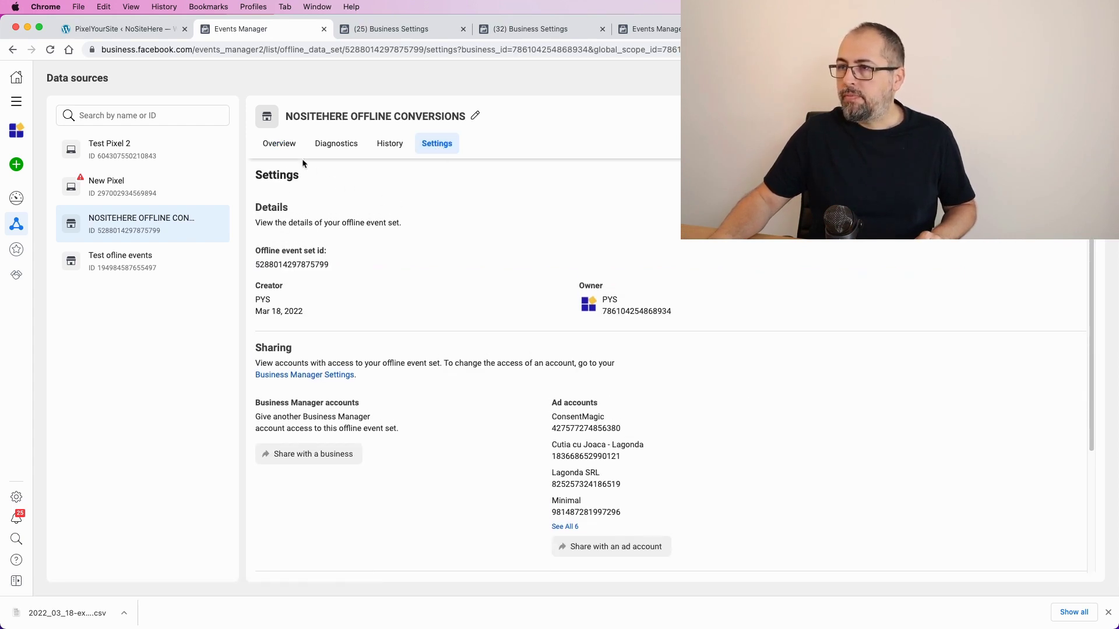
pyautogui.click(284, 148)
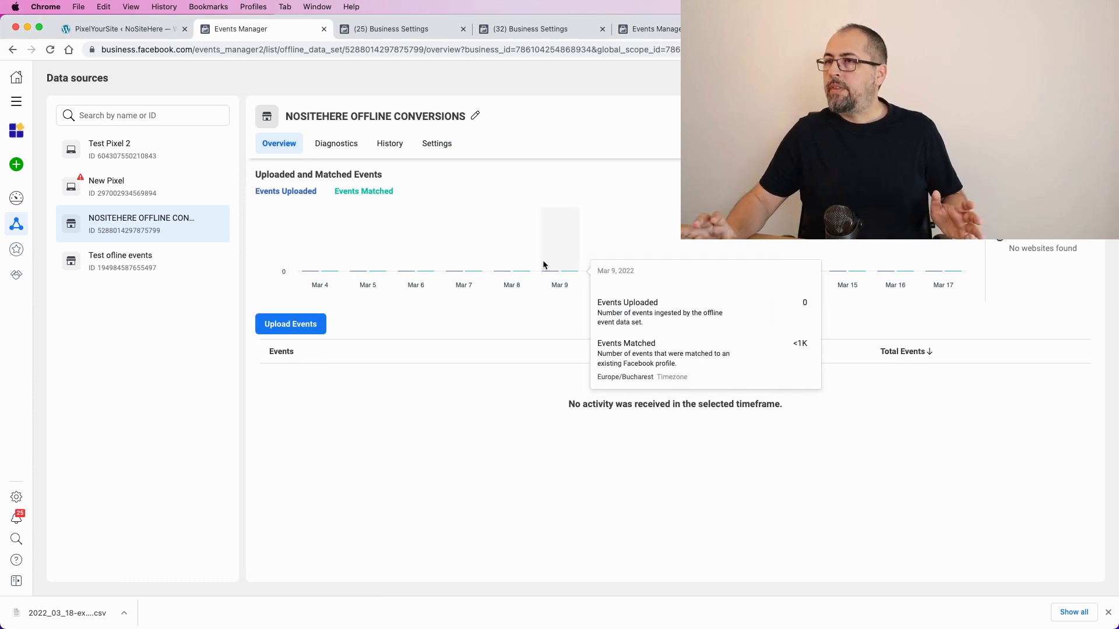